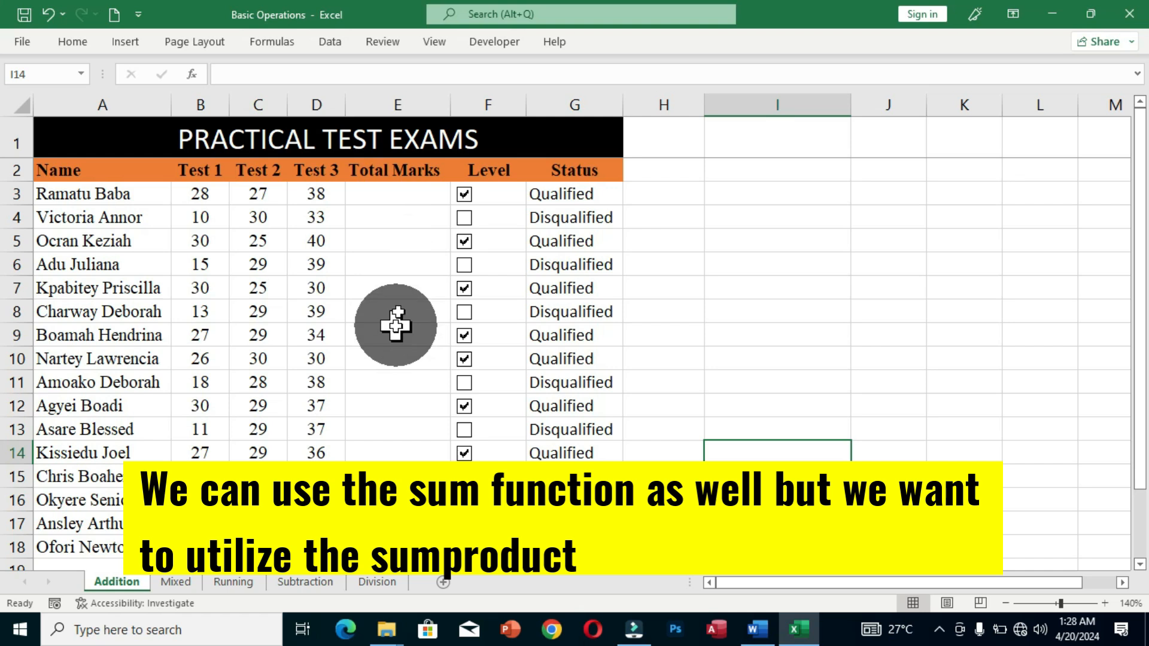
Step: Enter =SUMPRODUCT(B3:D3) in E3 for the first student's total marks and fill it down through E18
left_click(383, 193)
type("=")
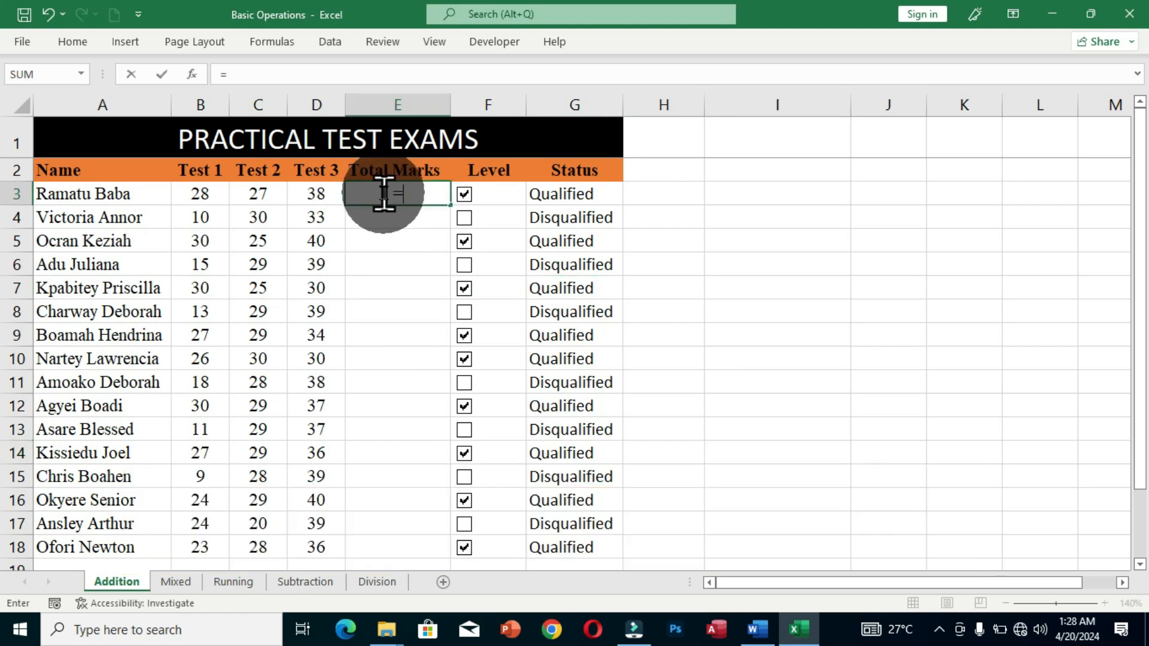
type("s")
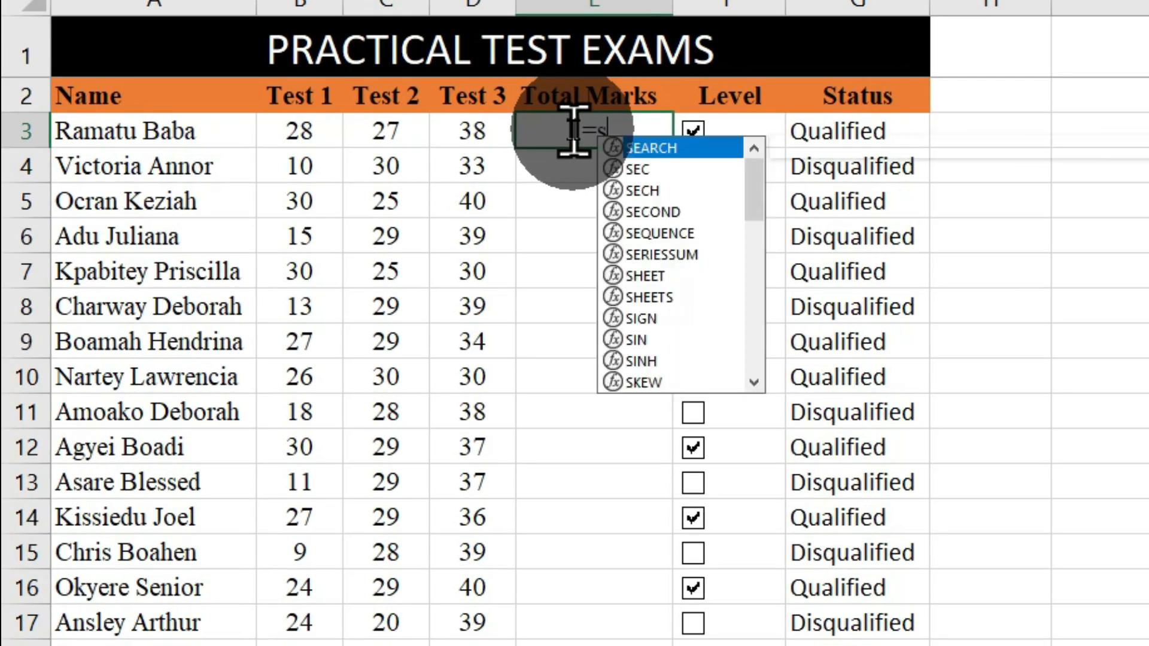
type("umpr")
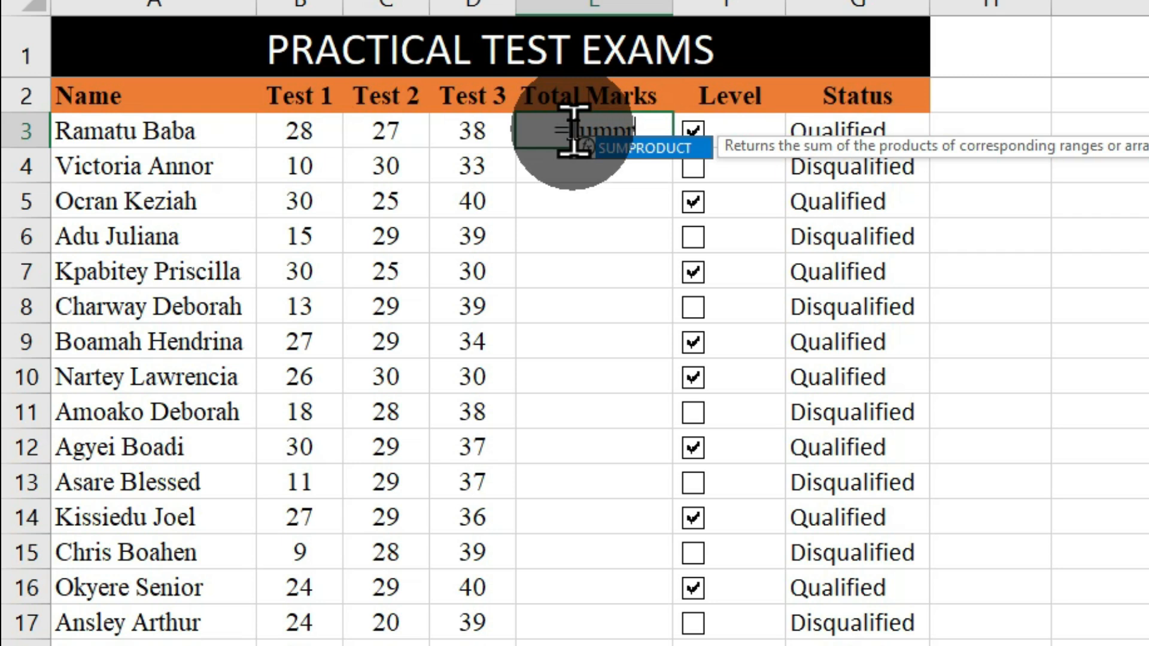
key("Tab")
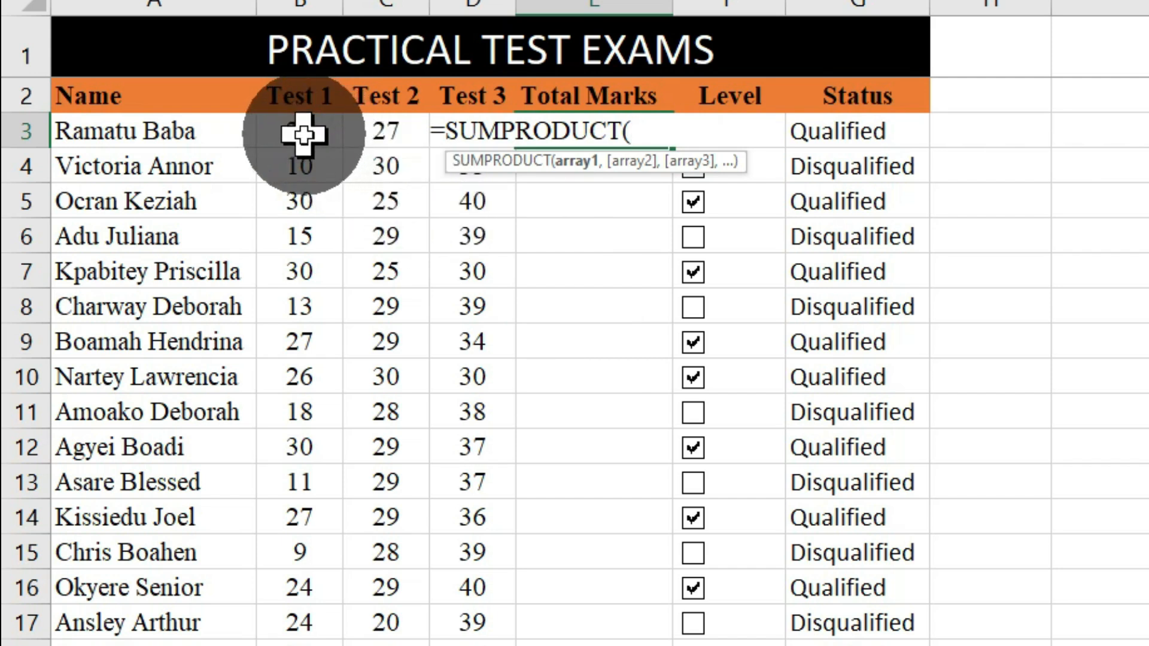
left_click_drag(302, 133, 461, 129)
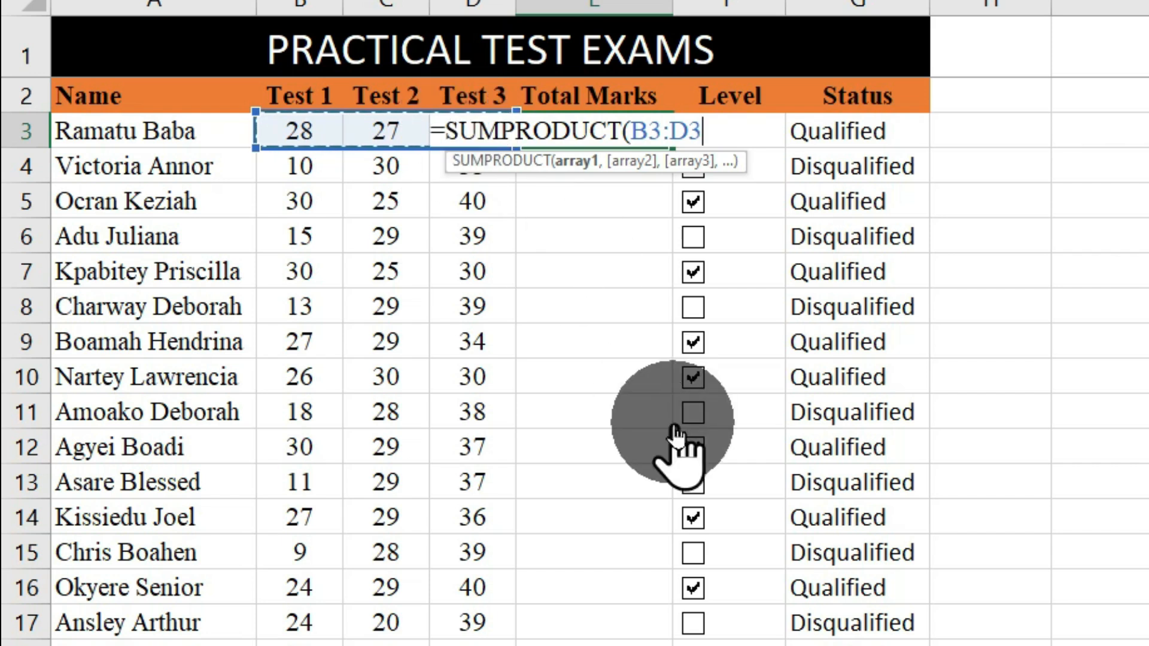
key("Return")
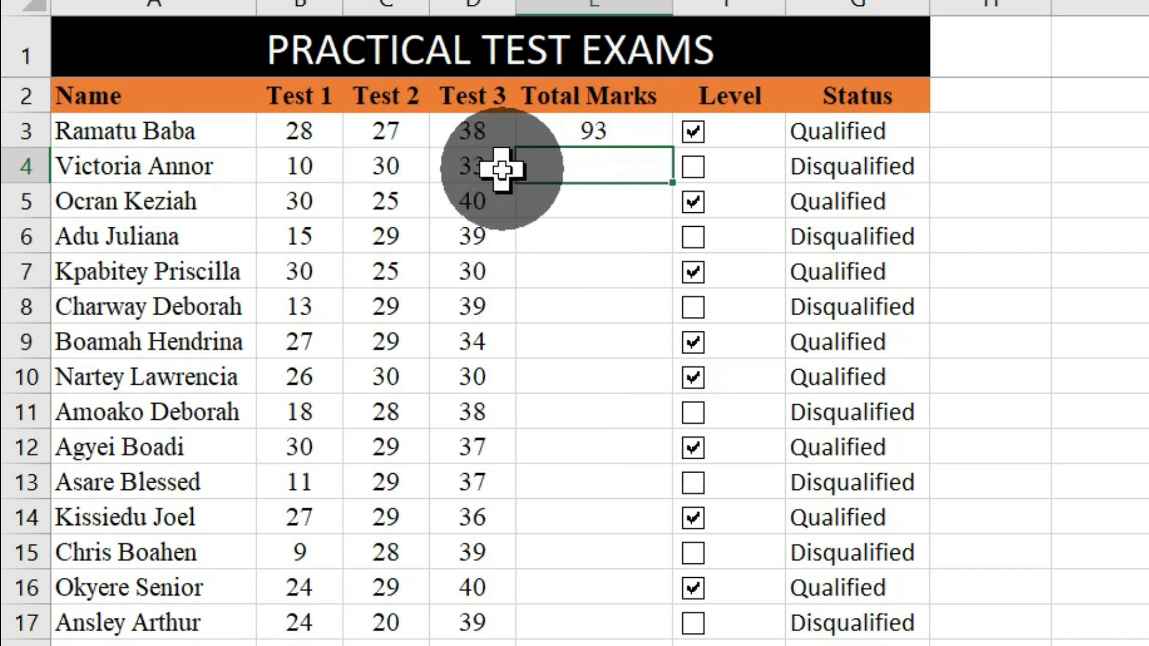
left_click(616, 142)
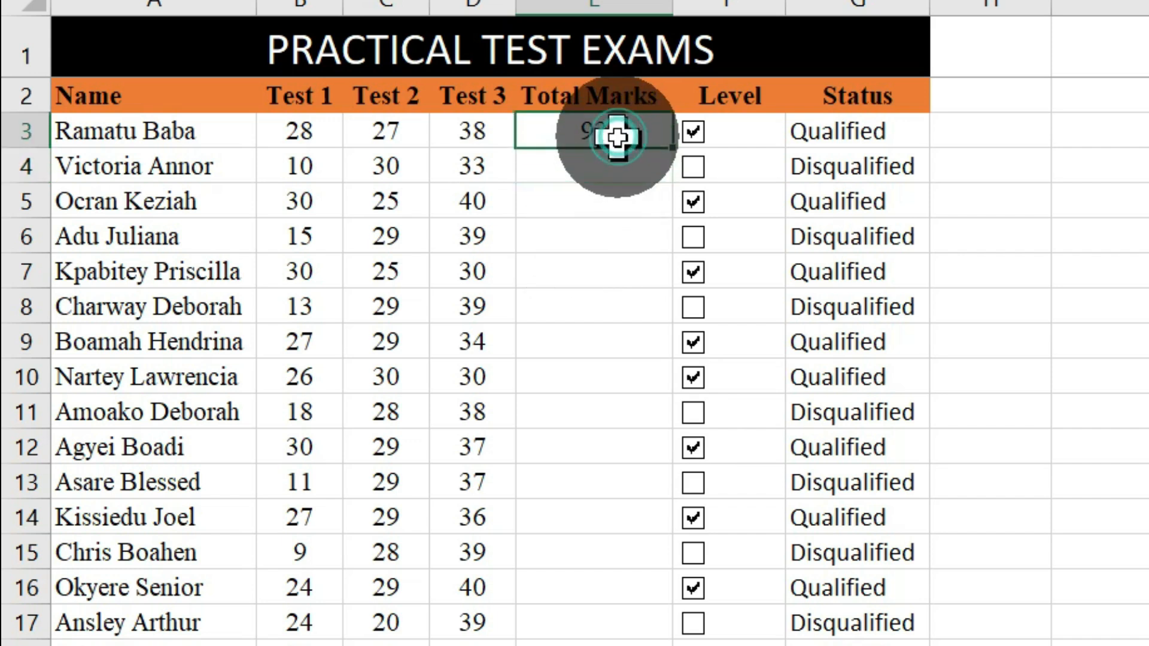
double_click(672, 147)
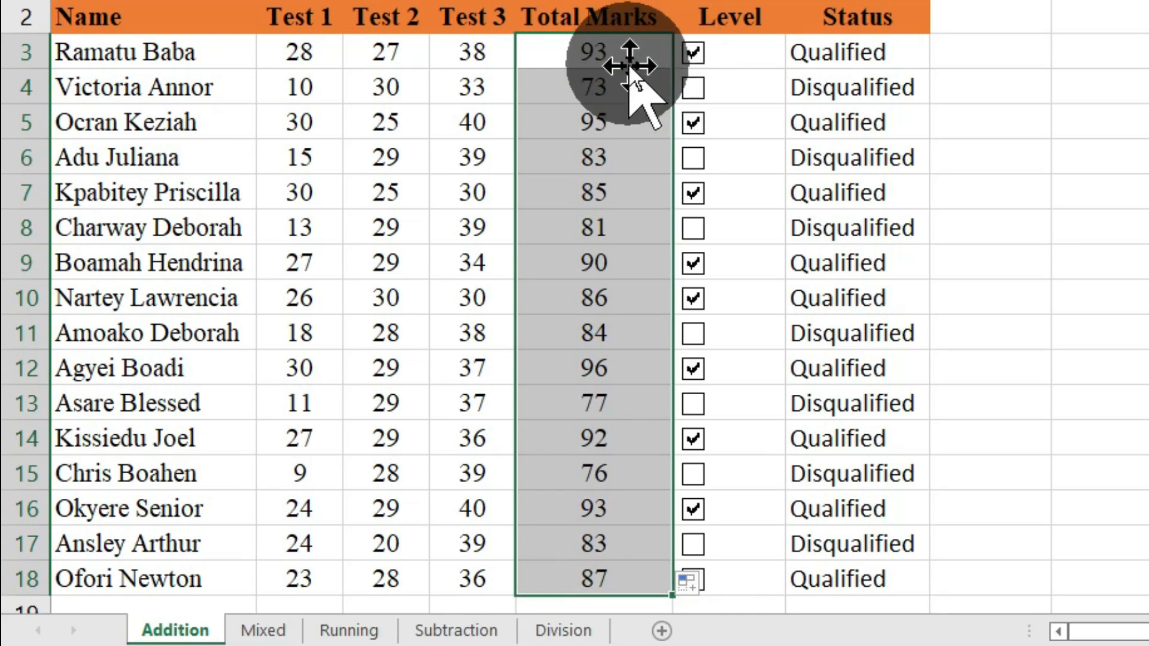
Step: Clear the Total Marks cells E3:E18 and refill the whole range in one entry with =SUMPRODUCT(B3:D3)
key("Delete")
left_click(608, 141)
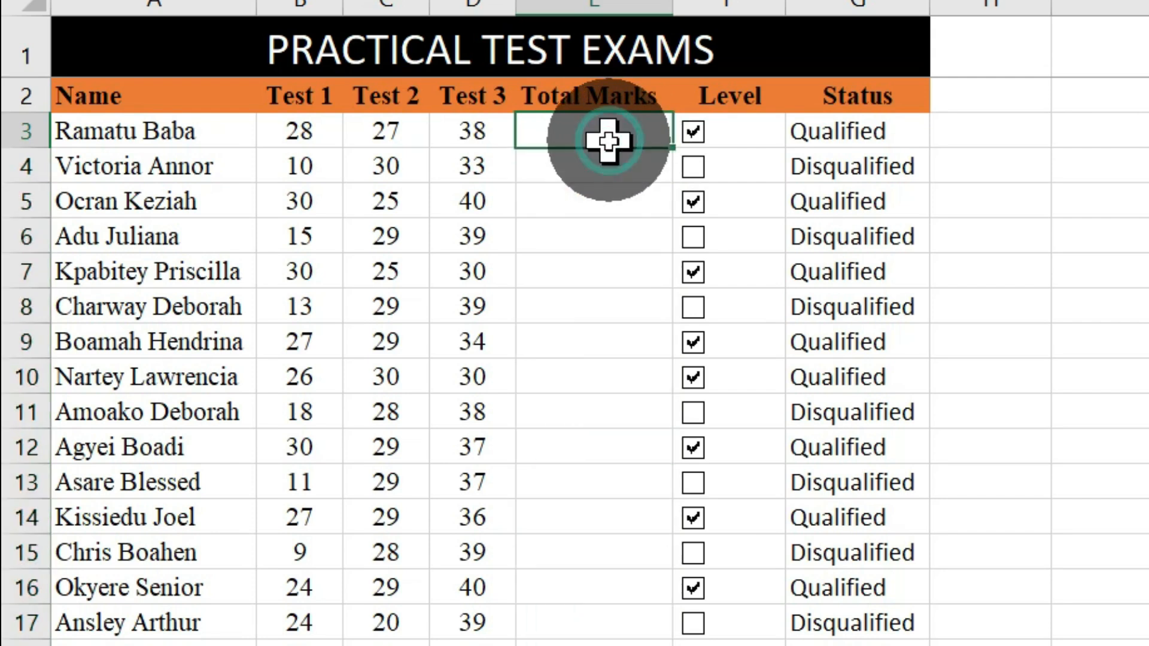
key("shift+Down")
key("shift+Down")
key("shift+Down")
key("shift+Down")
key("shift+Down")
key("shift+Down")
key("shift+Down")
key("shift+Down")
key("shift+Down")
key("shift+Down")
key("shift+Down")
key("shift+Down")
key("shift+Down")
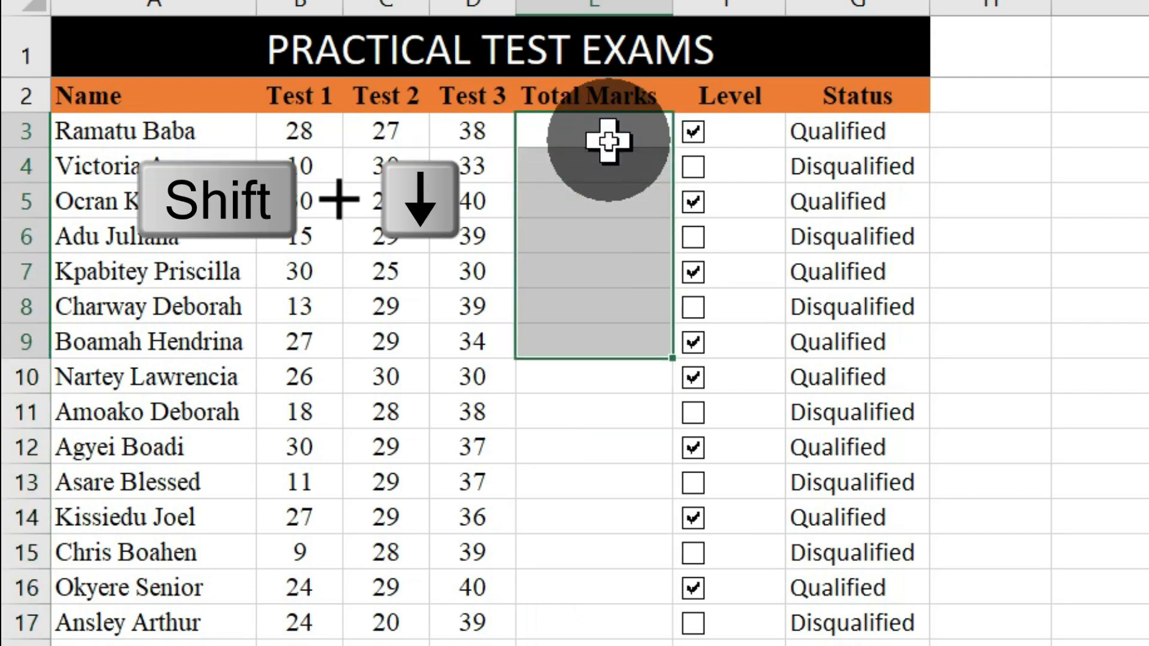
key("shift+Down")
key("shift+Down")
key("shift+Down")
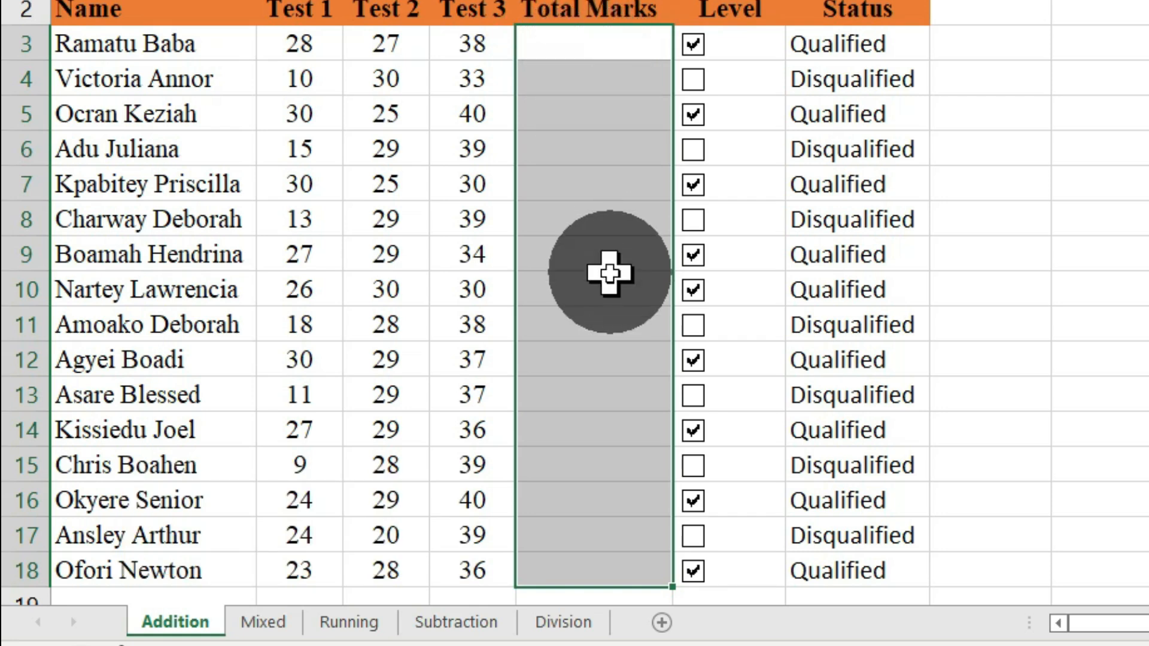
type("=sumpr")
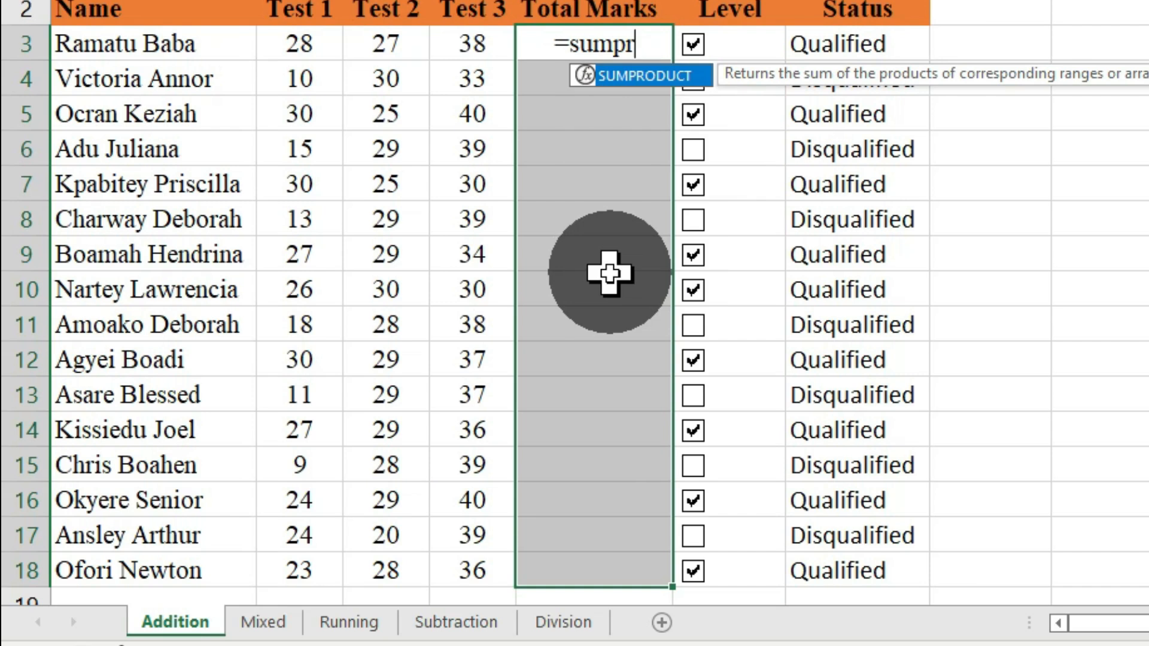
key("Tab")
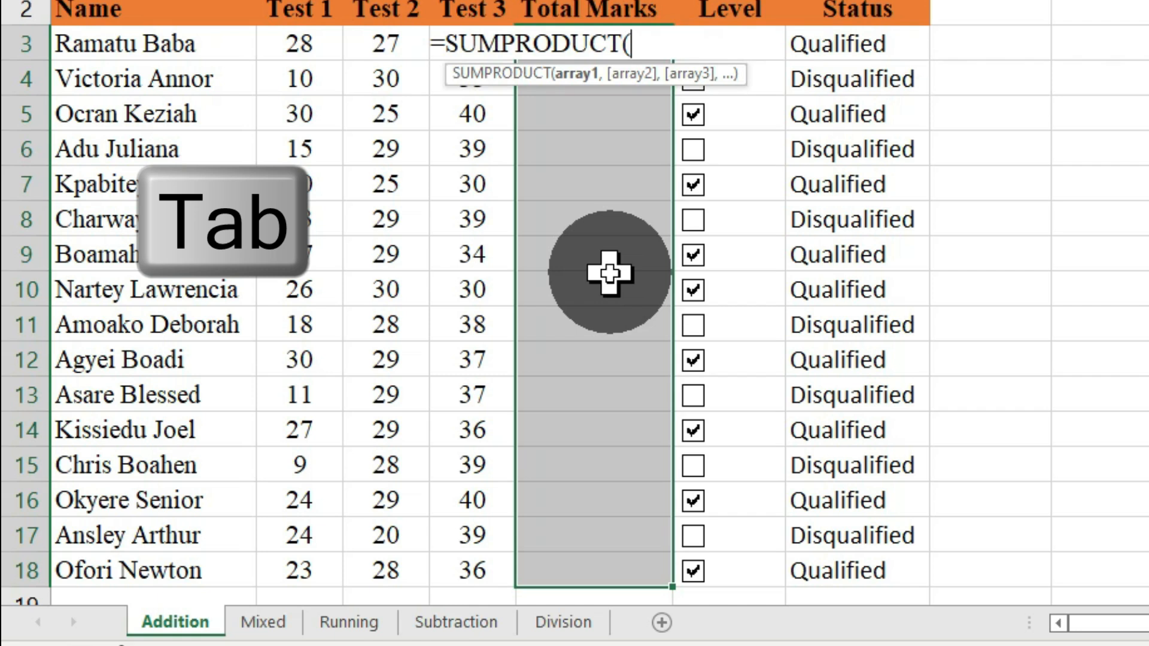
left_click_drag(301, 43, 458, 44)
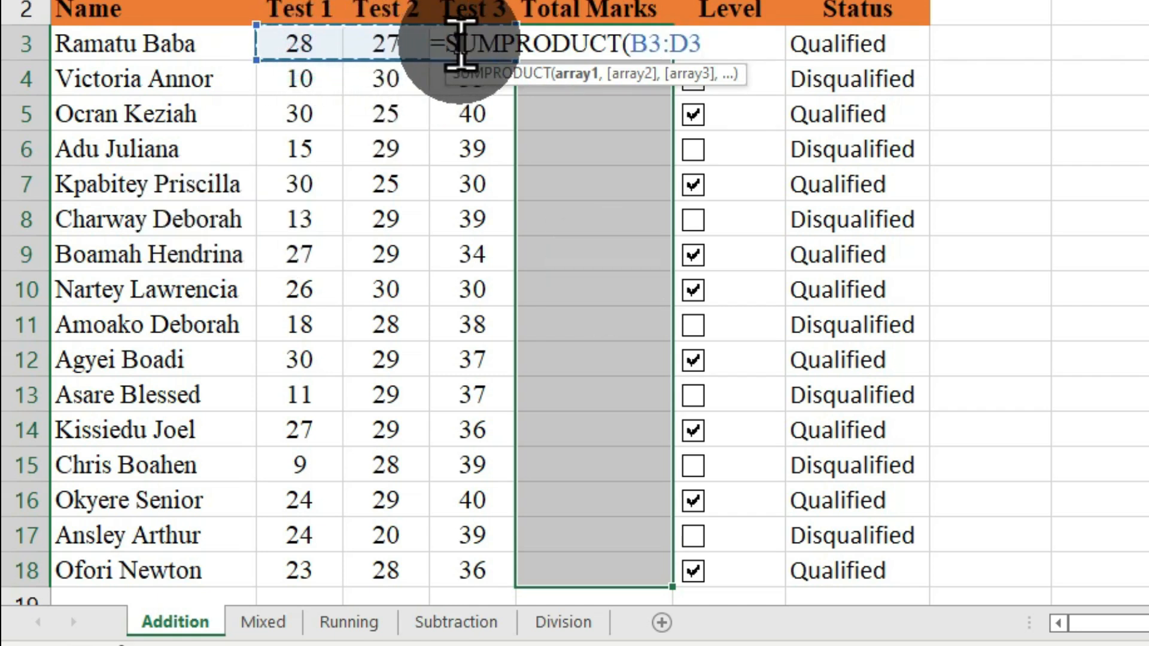
key("ctrl+Return")
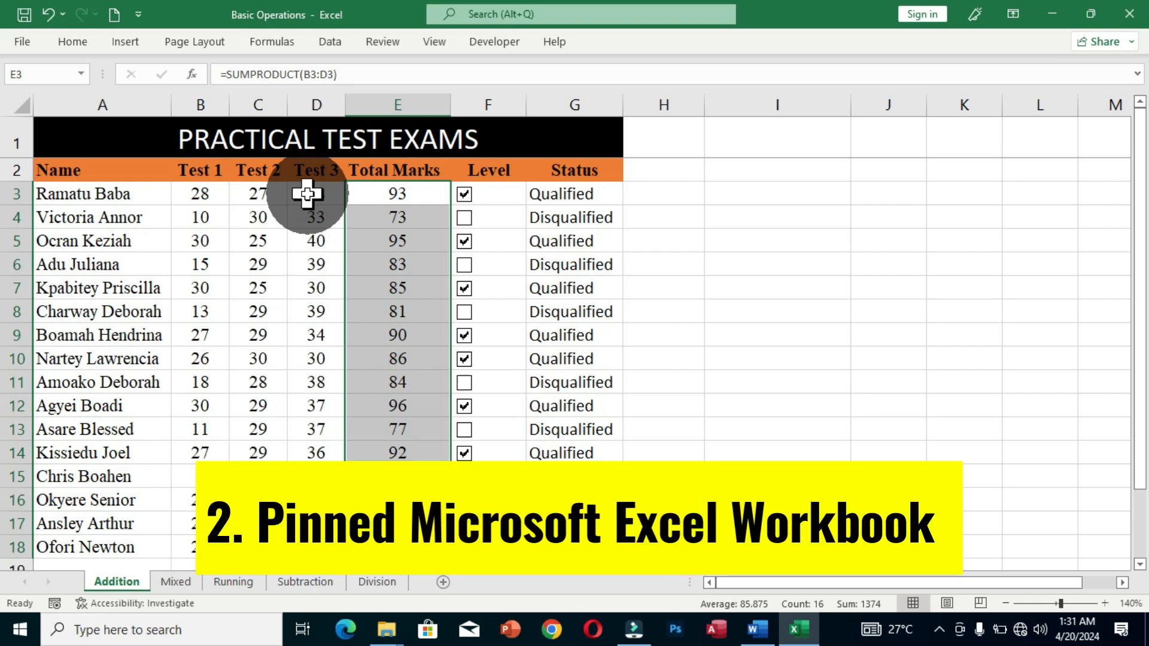
Step: Pin the Basic Operations workbook in the recent files list, check the pinned workbooks, and return to the Addition sheet
left_click(589, 303)
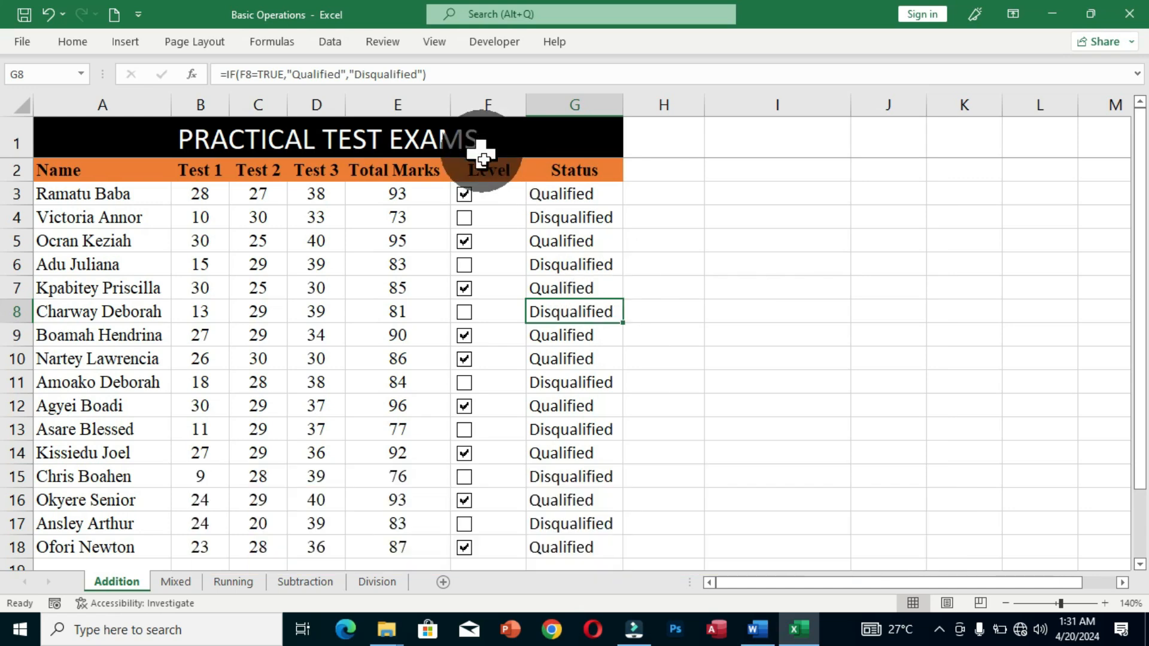
left_click(18, 42)
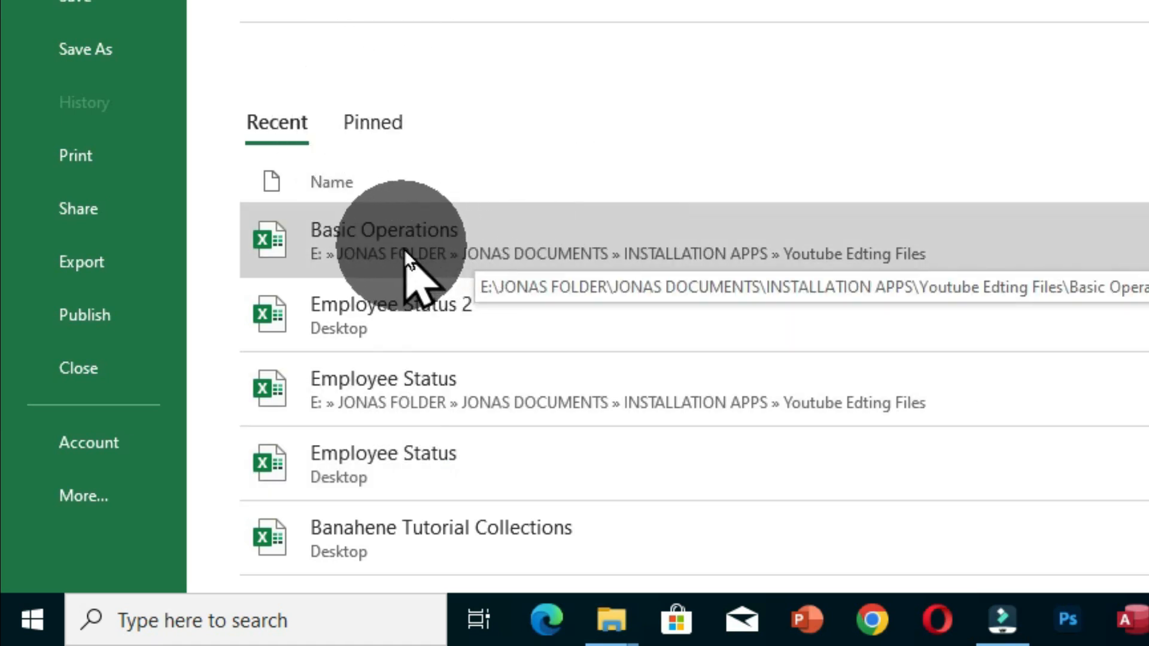
left_click(383, 131)
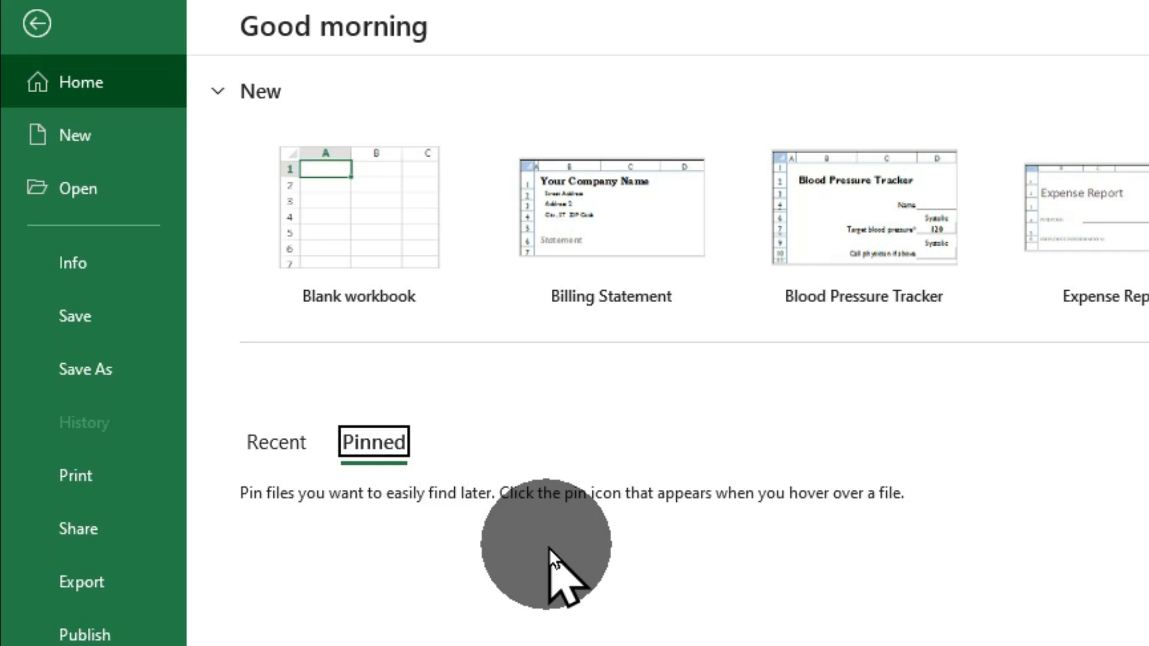
left_click(289, 446)
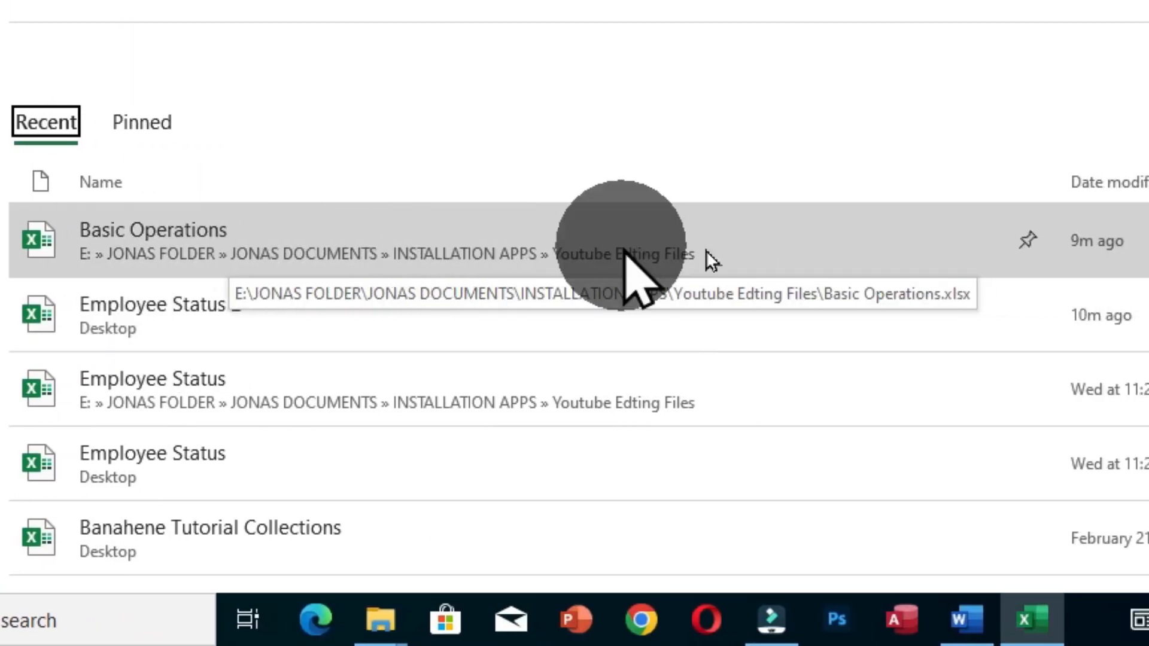
left_click(1034, 245)
scroll(1034, 245, "down", 5)
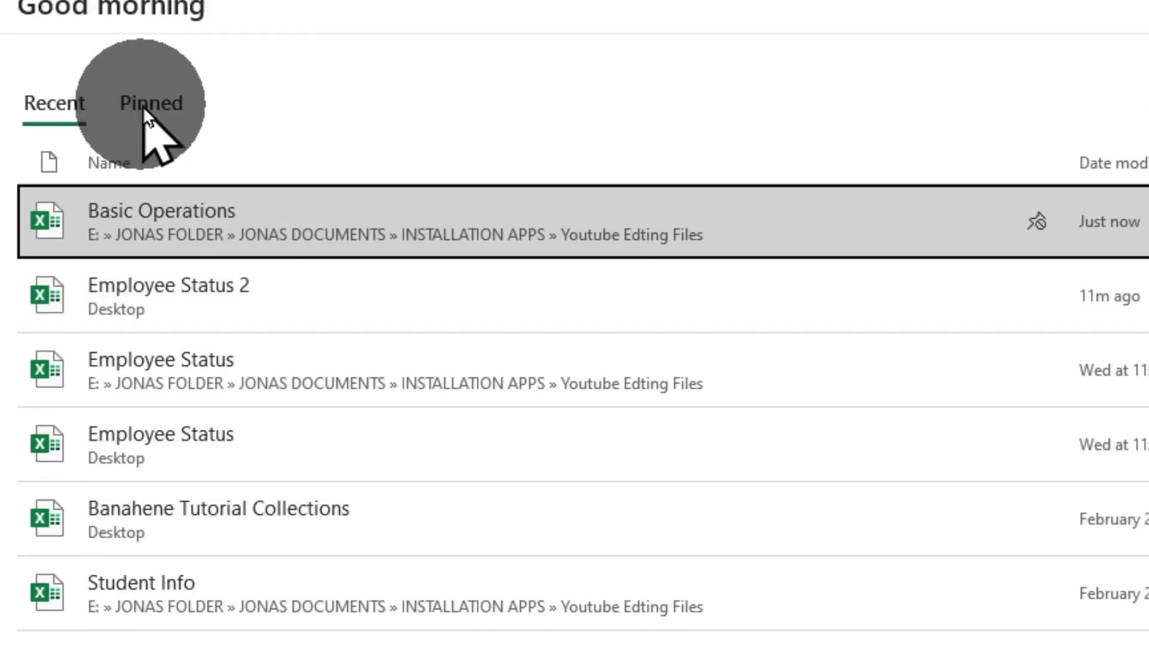
left_click(142, 106)
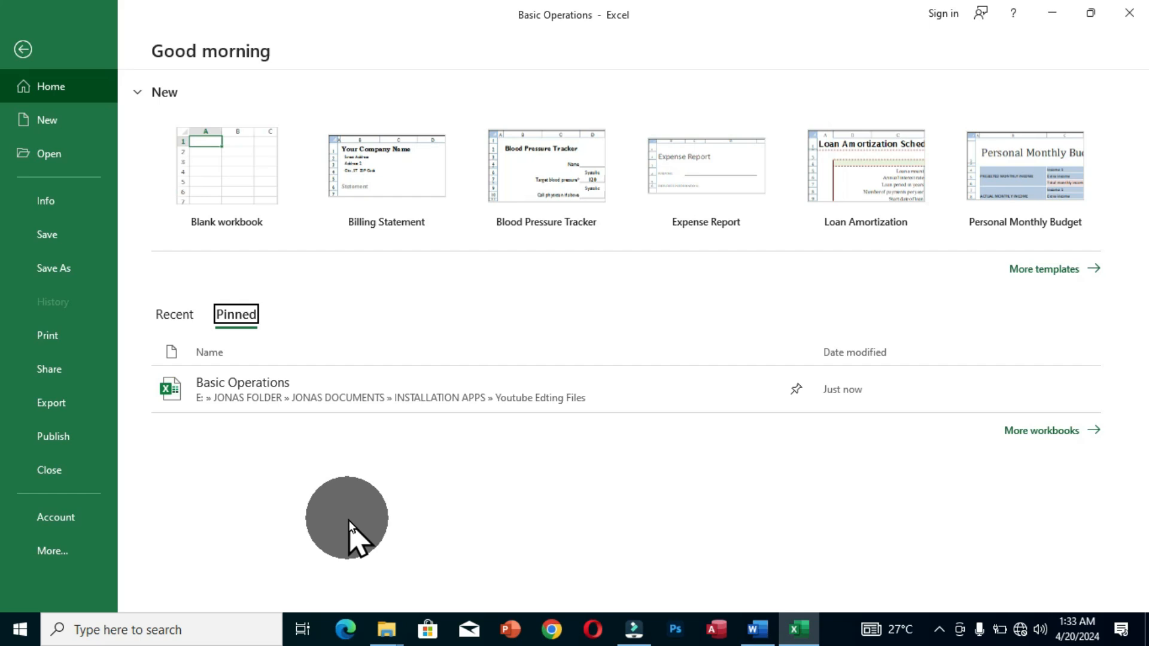
key("Escape")
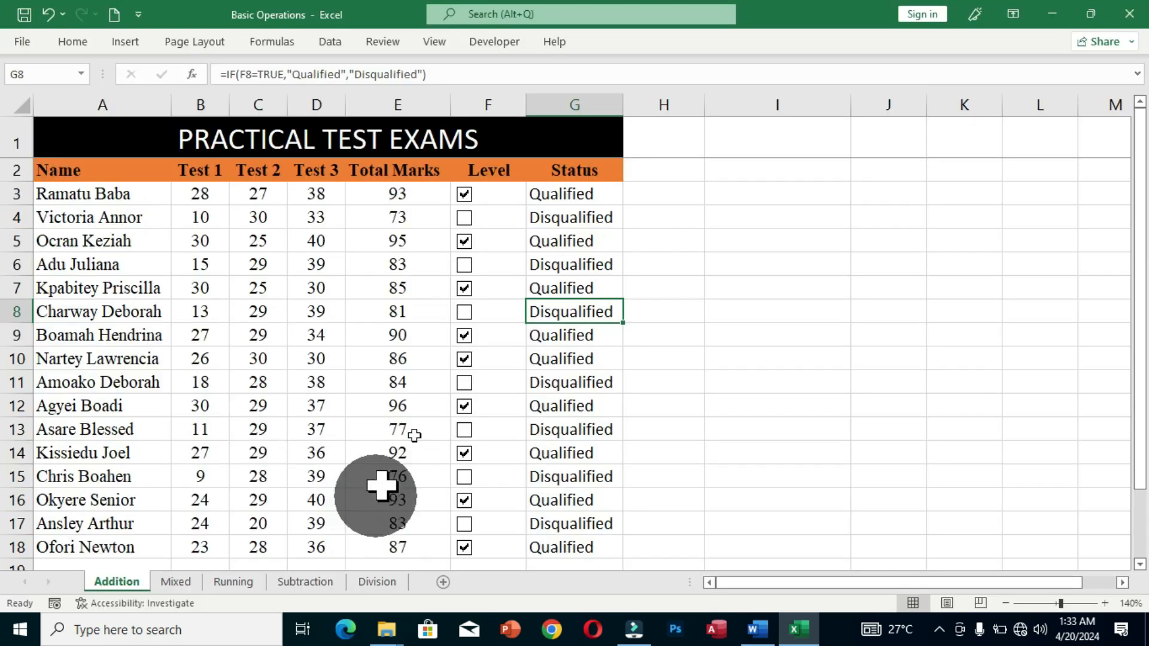
Step: Clear all Total Marks formulas in E3:E18, keeping the range selected
left_click(395, 193)
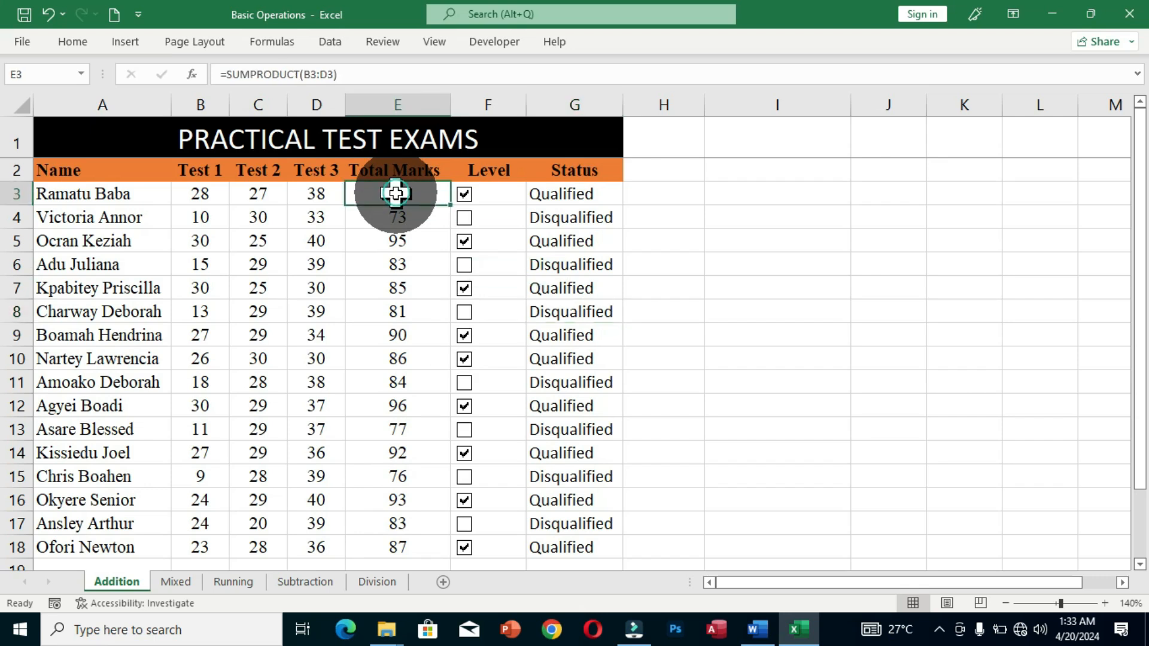
key("ctrl+shift+Down")
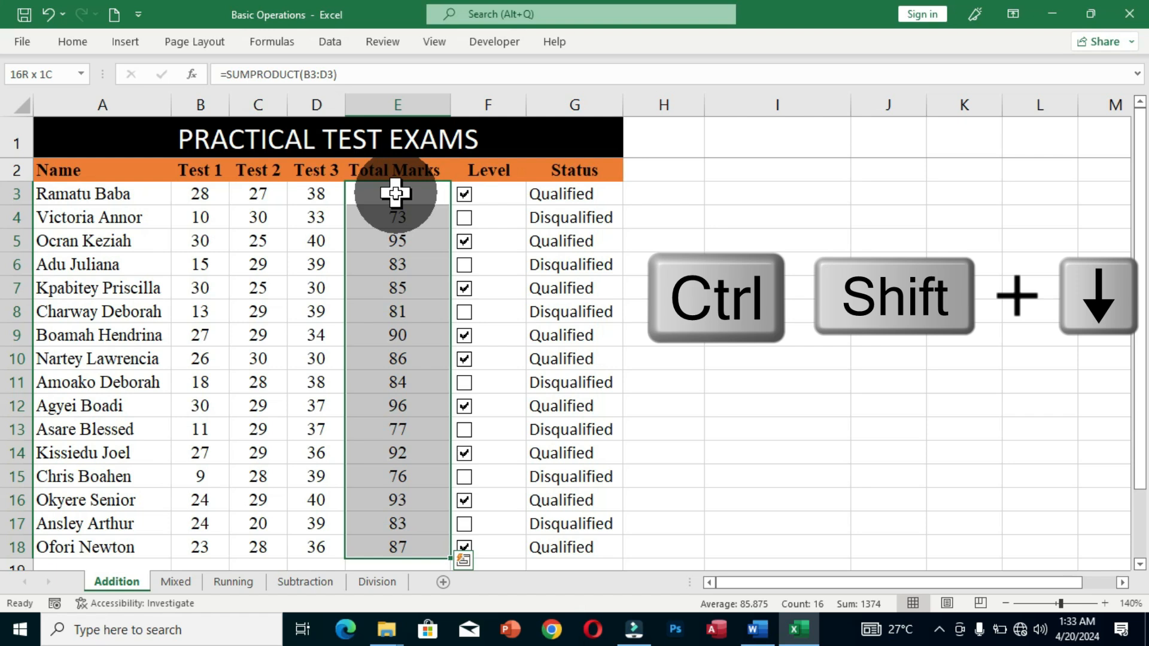
key("Delete")
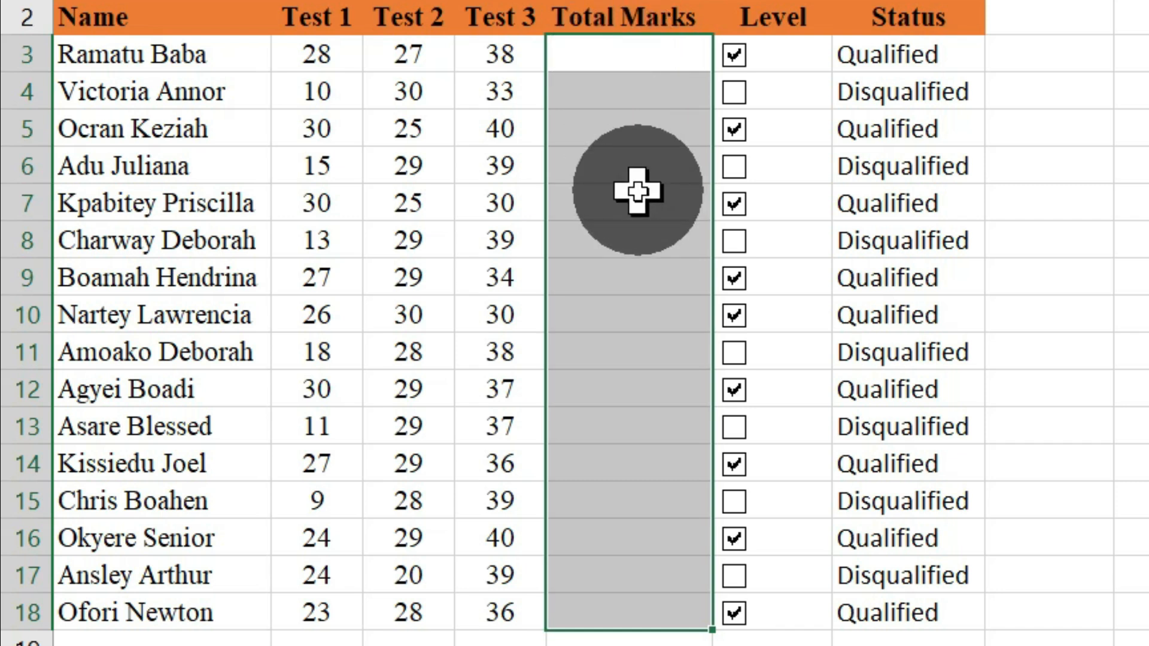
Step: Fill the Total Marks range E3:E18 with =AGGREGATE(9,4,B3:D3), using the SUM function and the Ignore nothing option
type("=aggre")
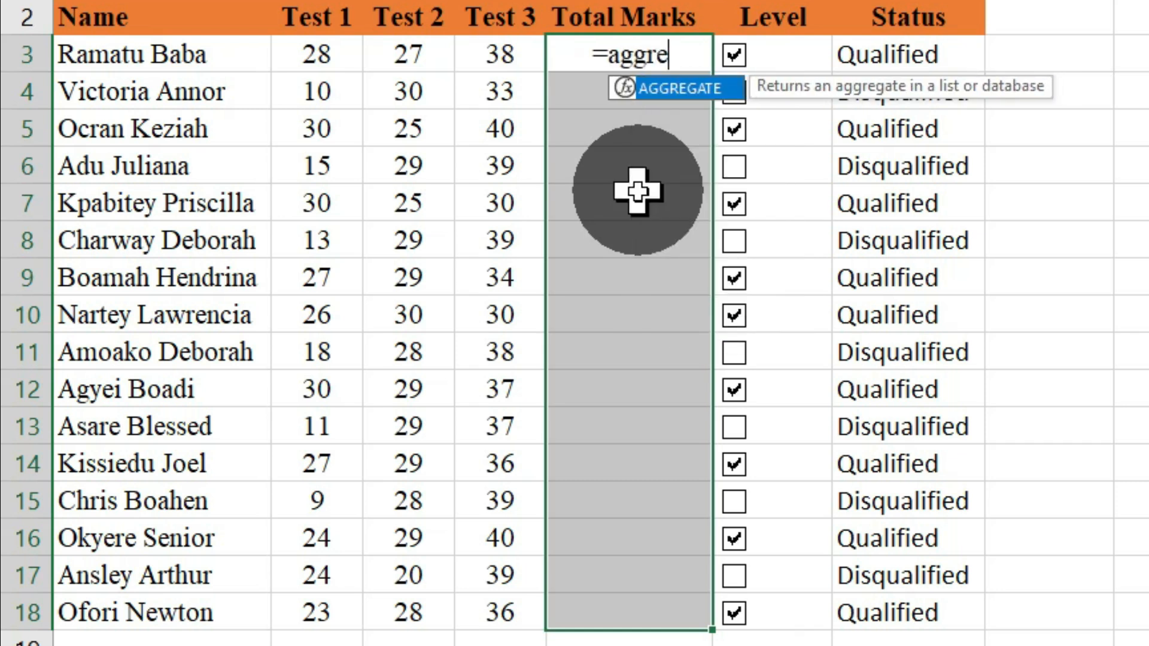
key("Tab")
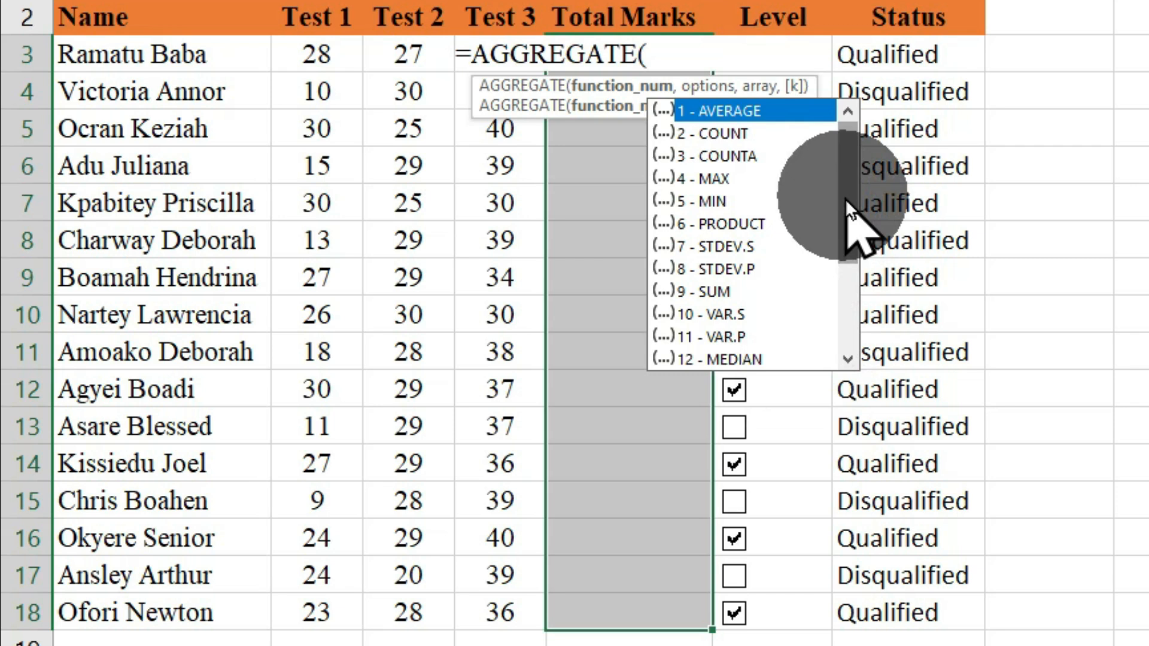
mouse_move(845, 198)
left_mouse_down()
mouse_move(852, 275)
mouse_move(845, 207)
left_mouse_up()
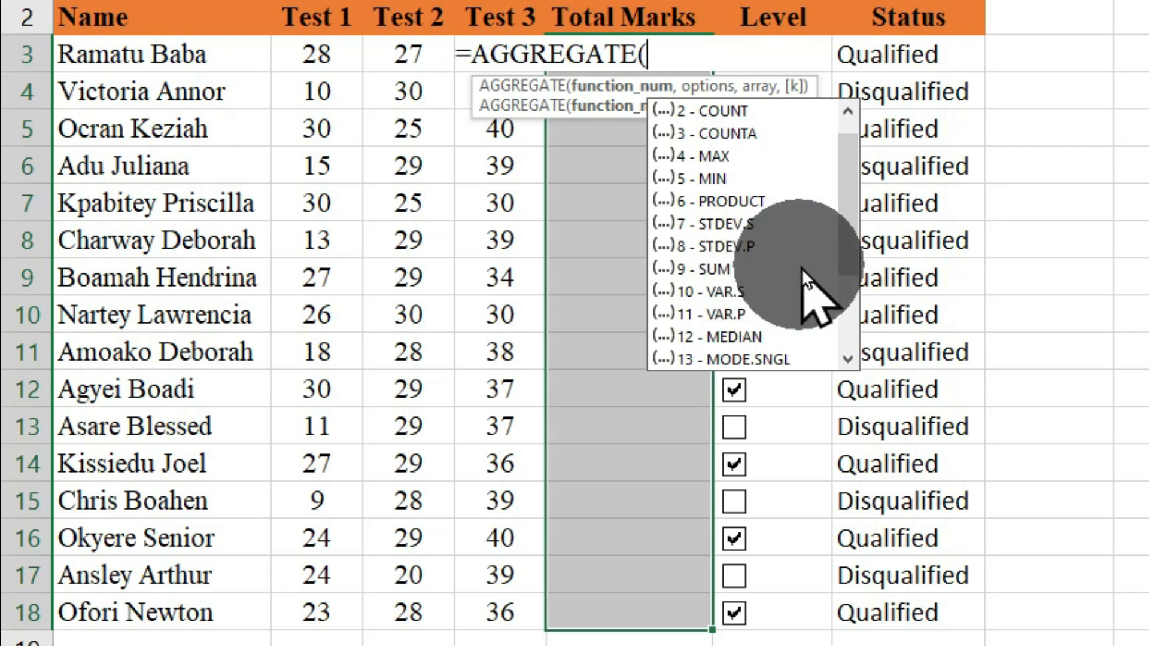
type("9")
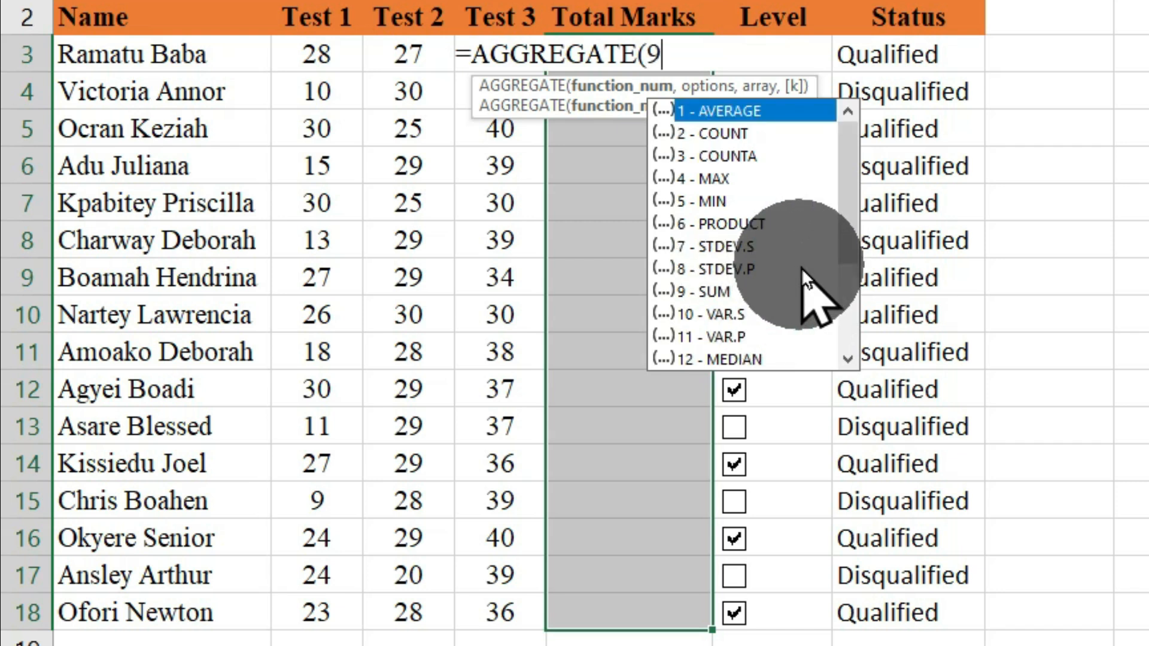
type(",")
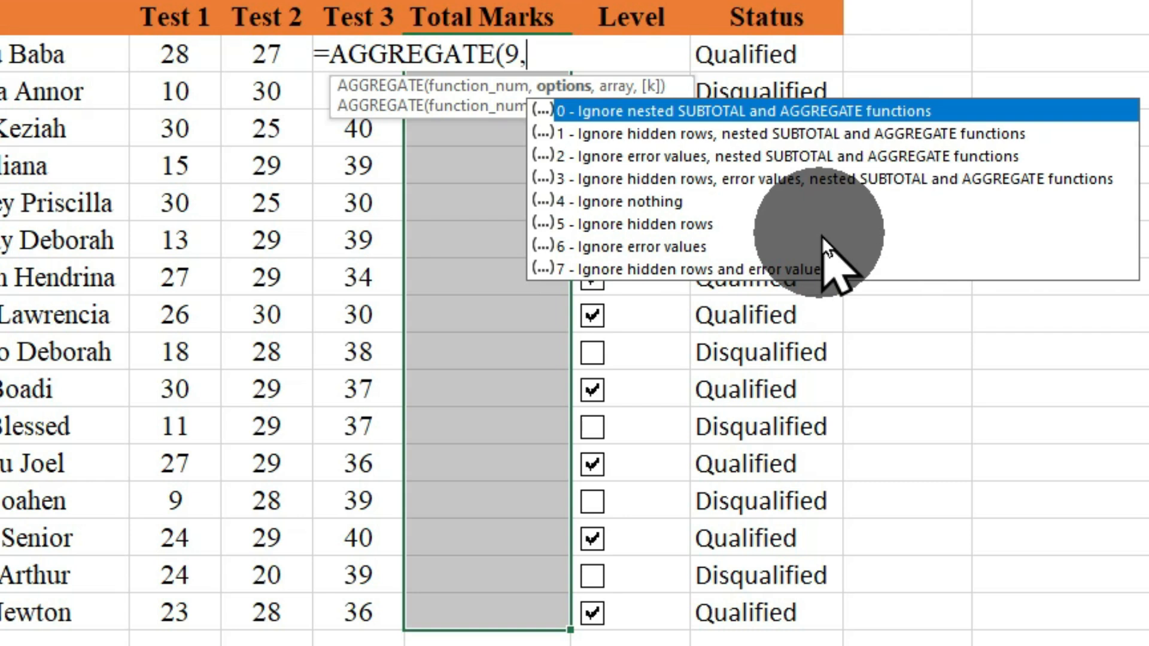
double_click(641, 203)
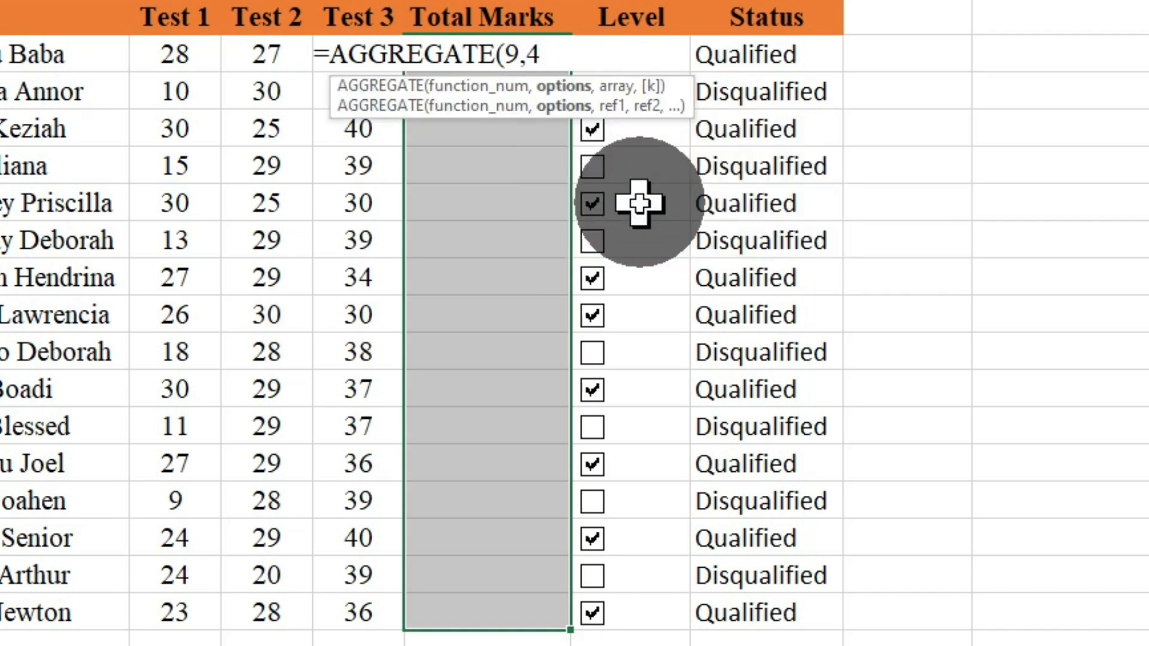
type(",")
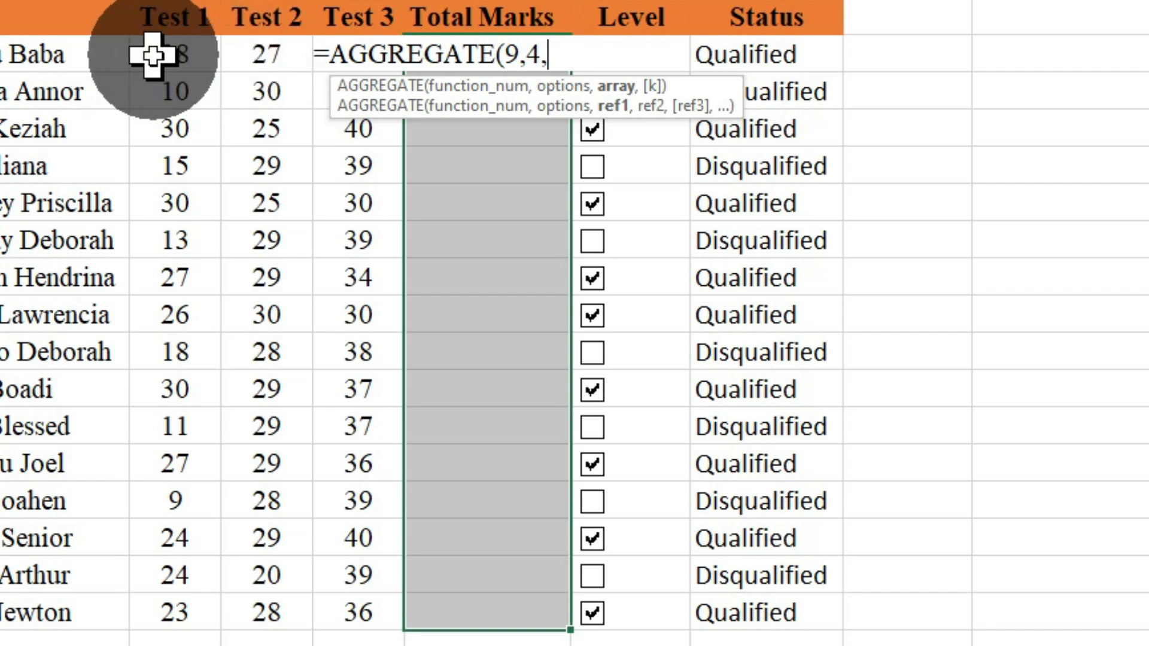
left_click_drag(152, 55, 352, 56)
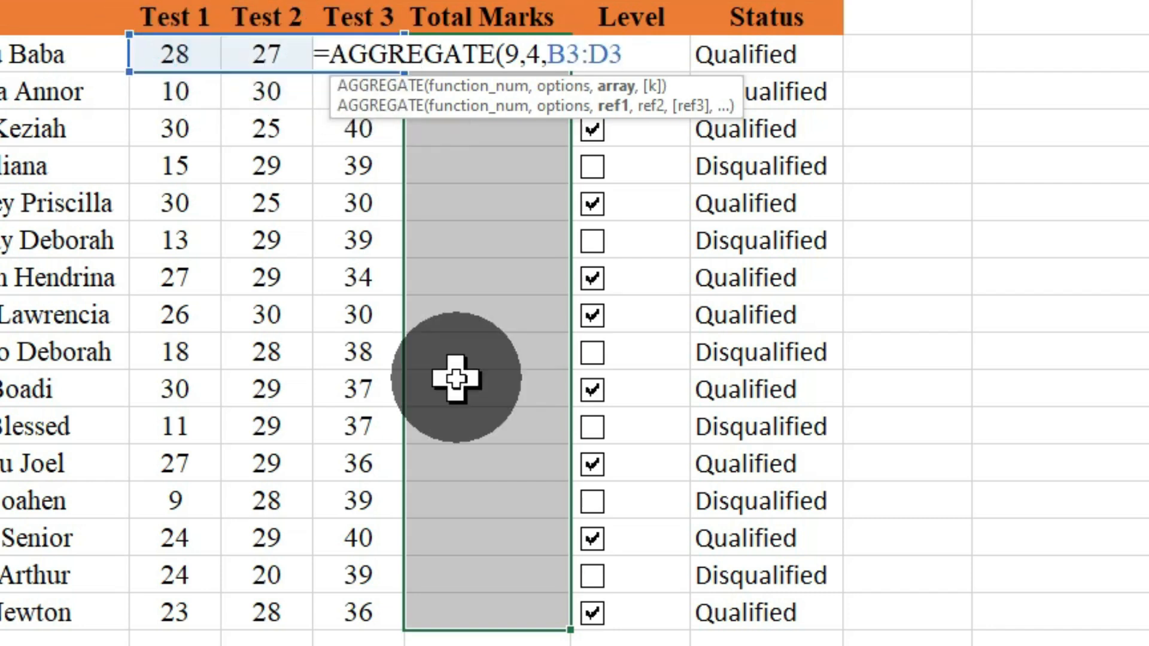
key("ctrl+Return")
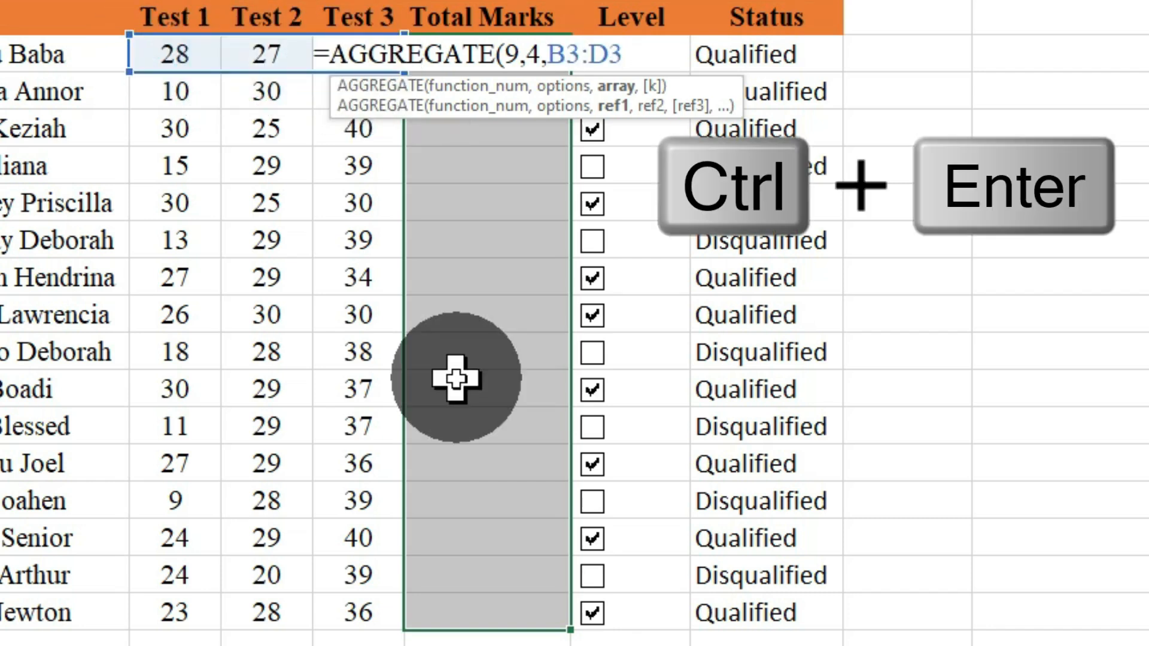
key("ctrl+Return")
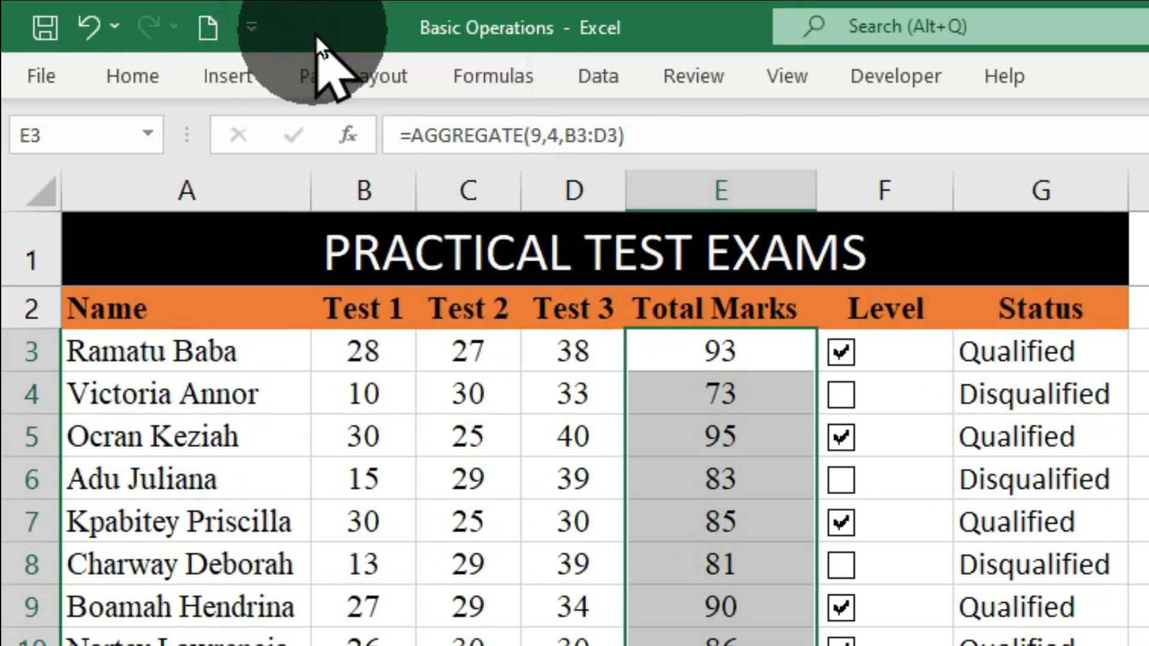
Step: Add the Open command to the Quick Access Toolbar, test it, and return to the sheet
left_click(253, 34)
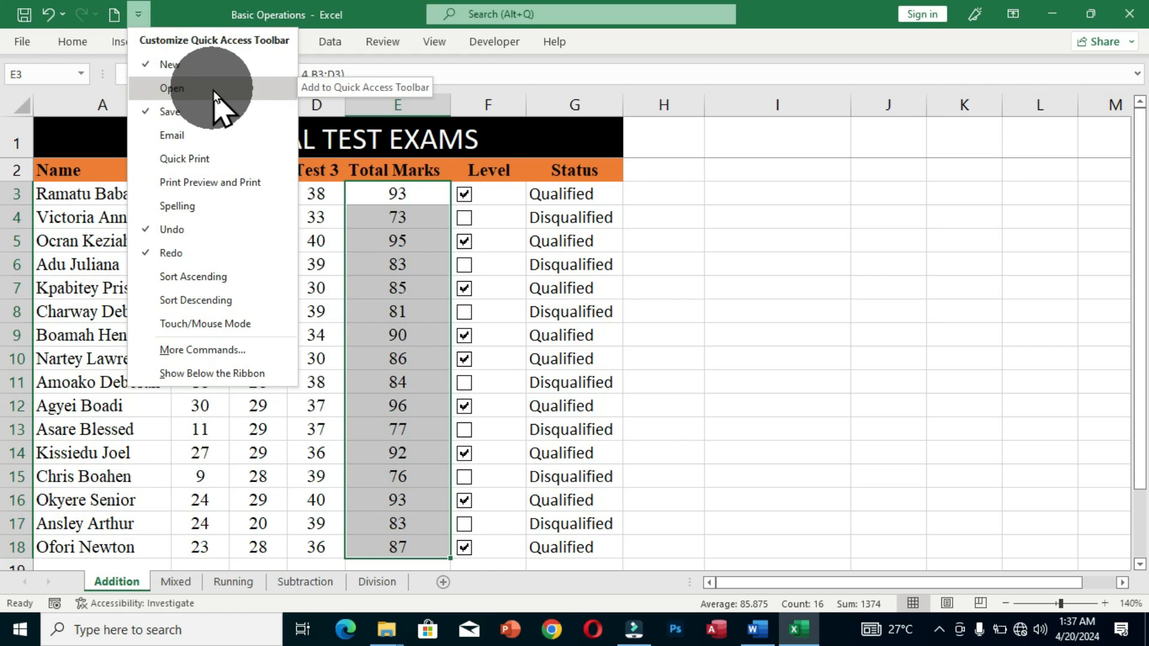
left_click(236, 89)
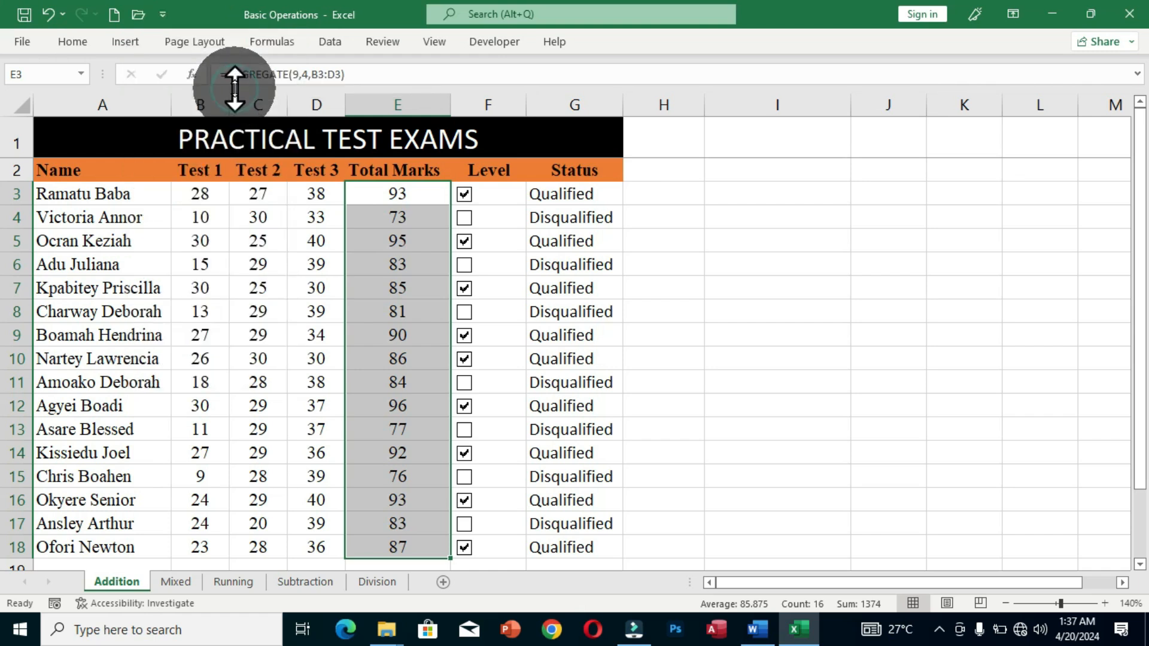
left_click(139, 20)
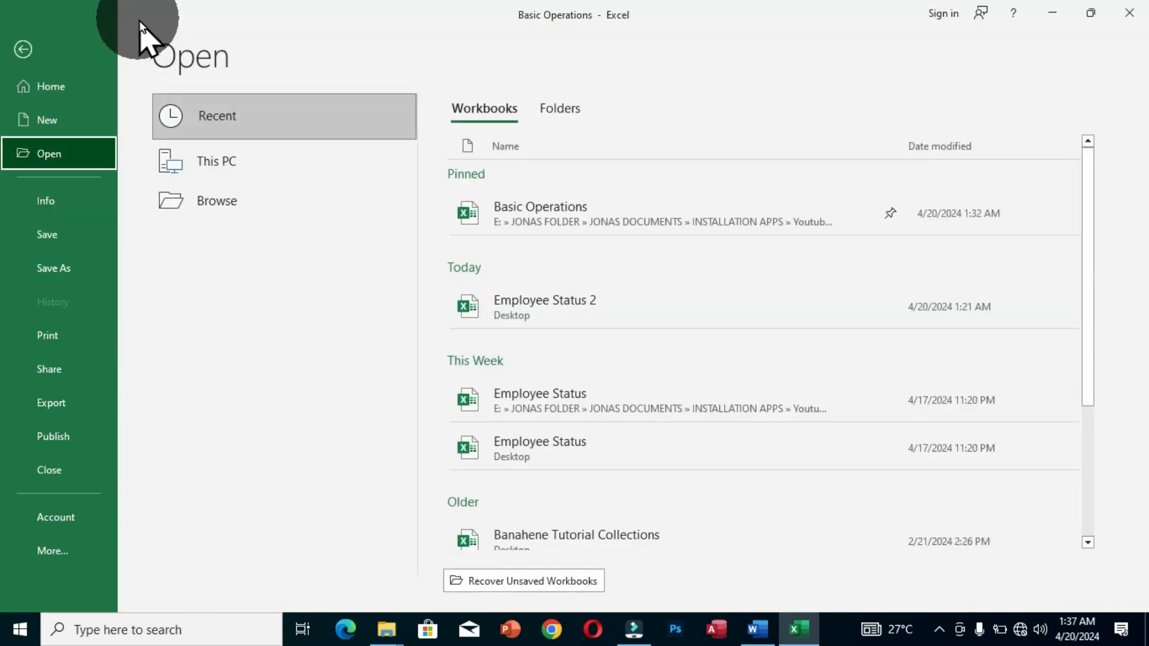
key("Escape")
left_click(162, 15)
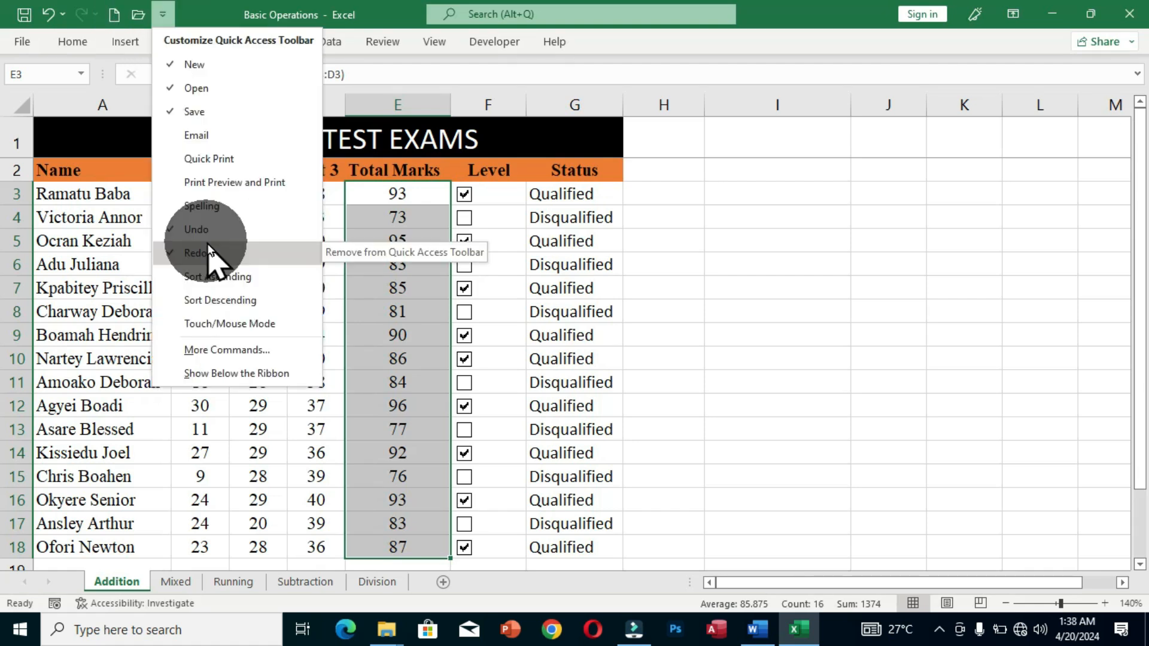
left_click(206, 14)
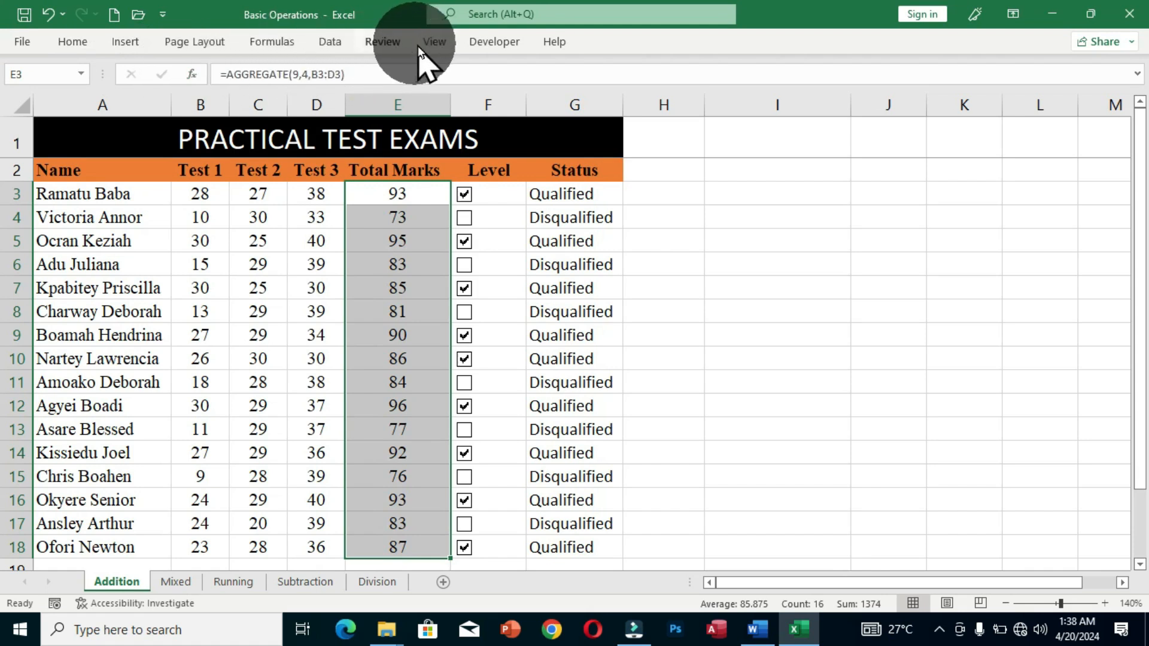
Step: Add the Align command from the page layout commands to the Quick Access Toolbar and view its alignment options
left_click(182, 42)
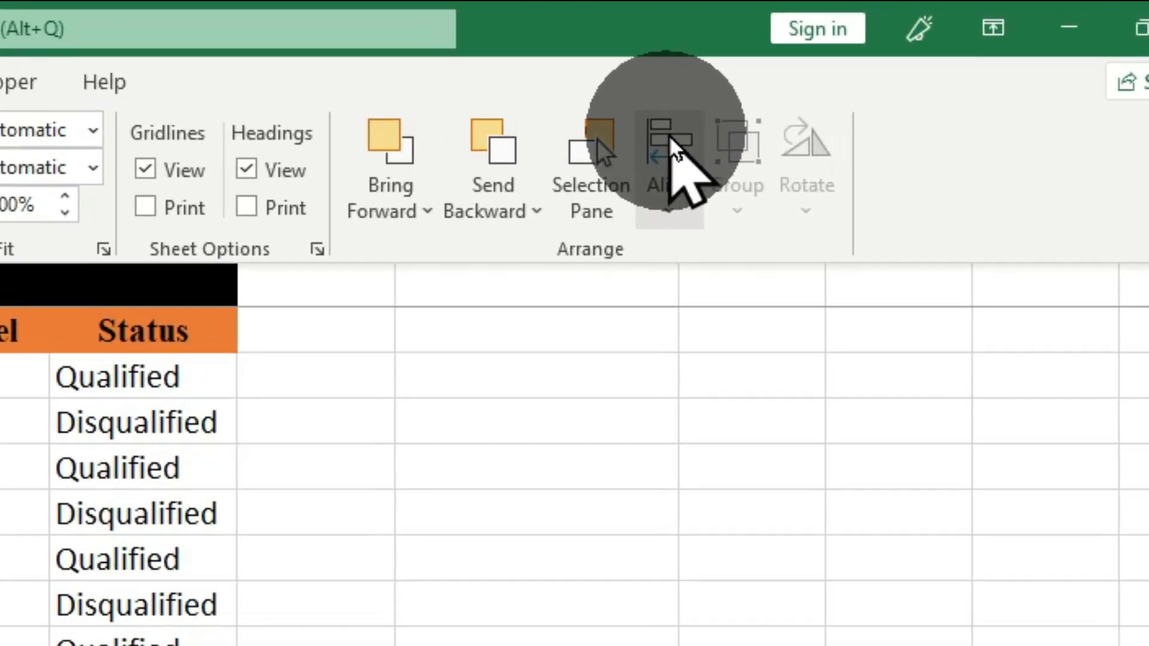
right_click(848, 70)
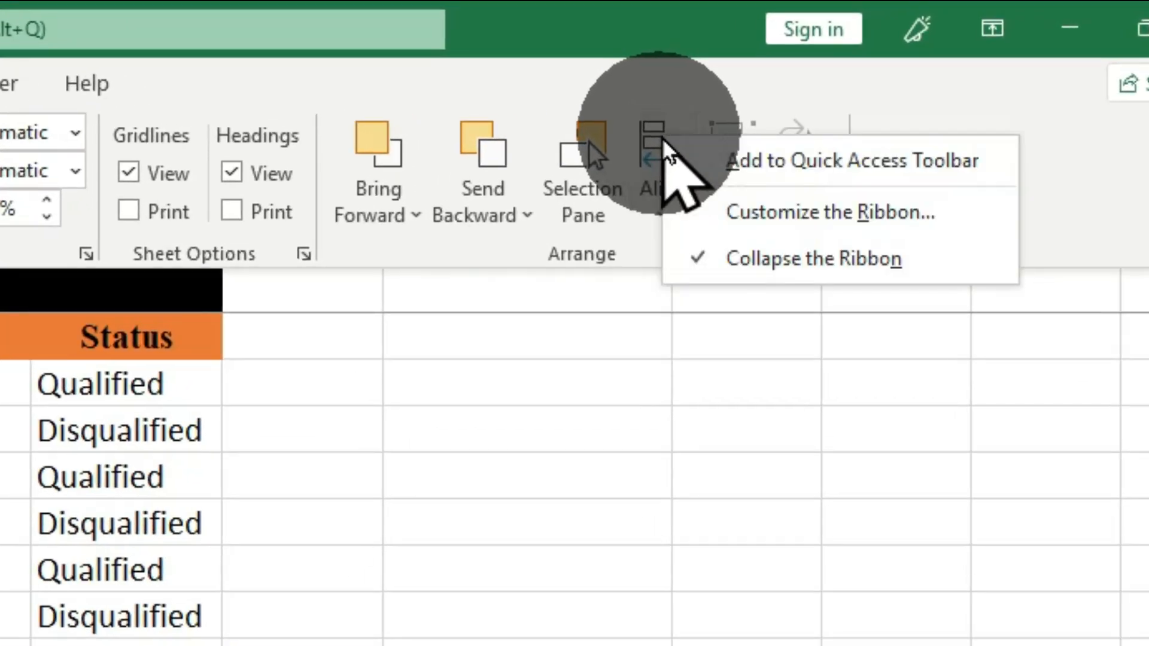
left_click(992, 170)
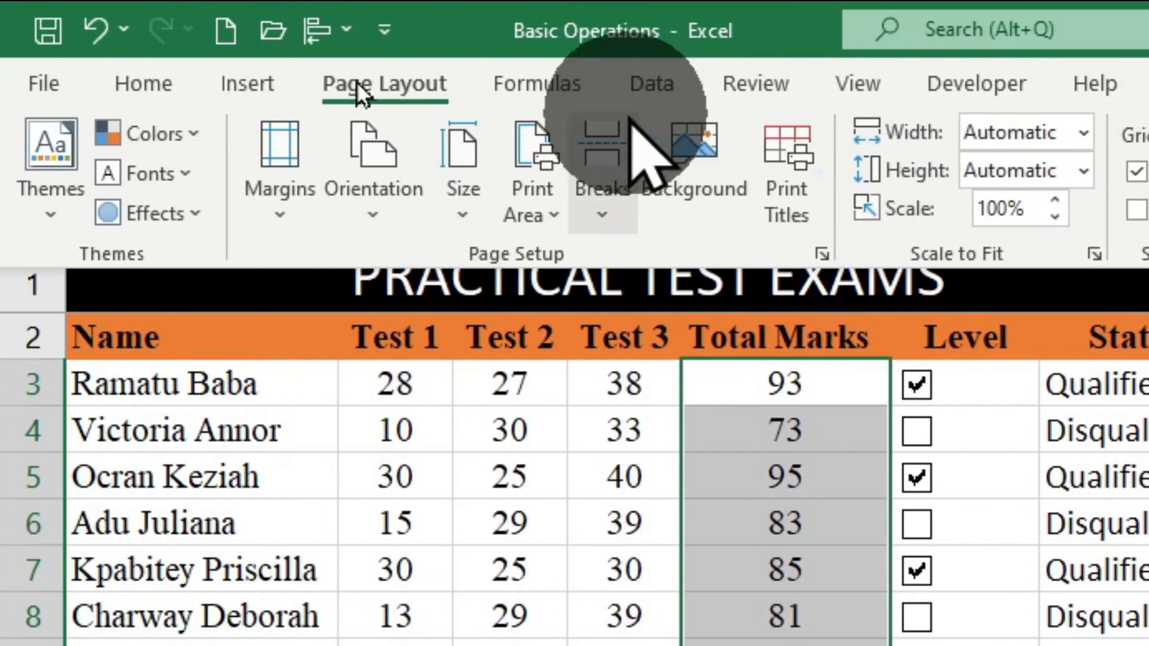
left_click(345, 34)
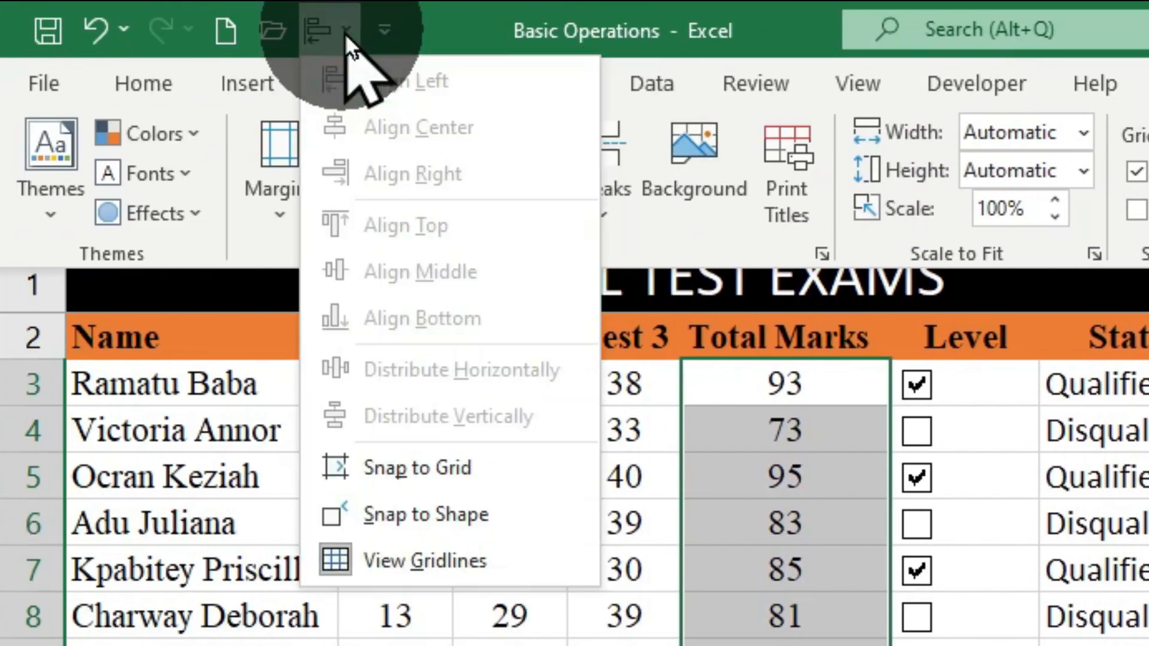
left_click(344, 33)
left_click(345, 34)
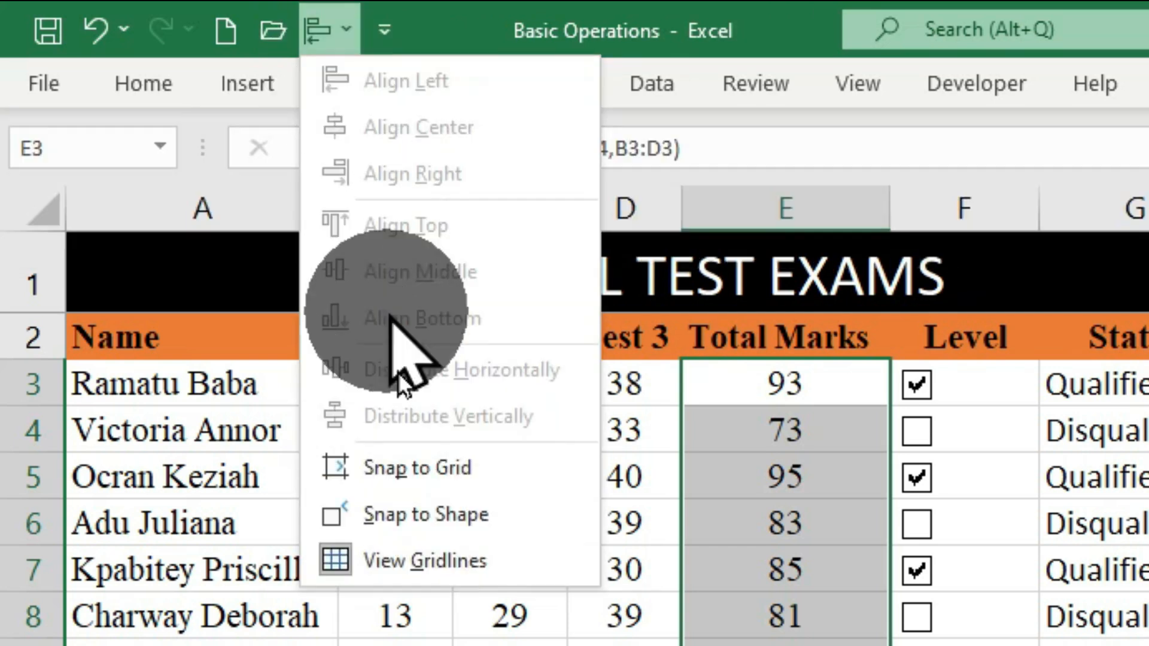
left_click(347, 34)
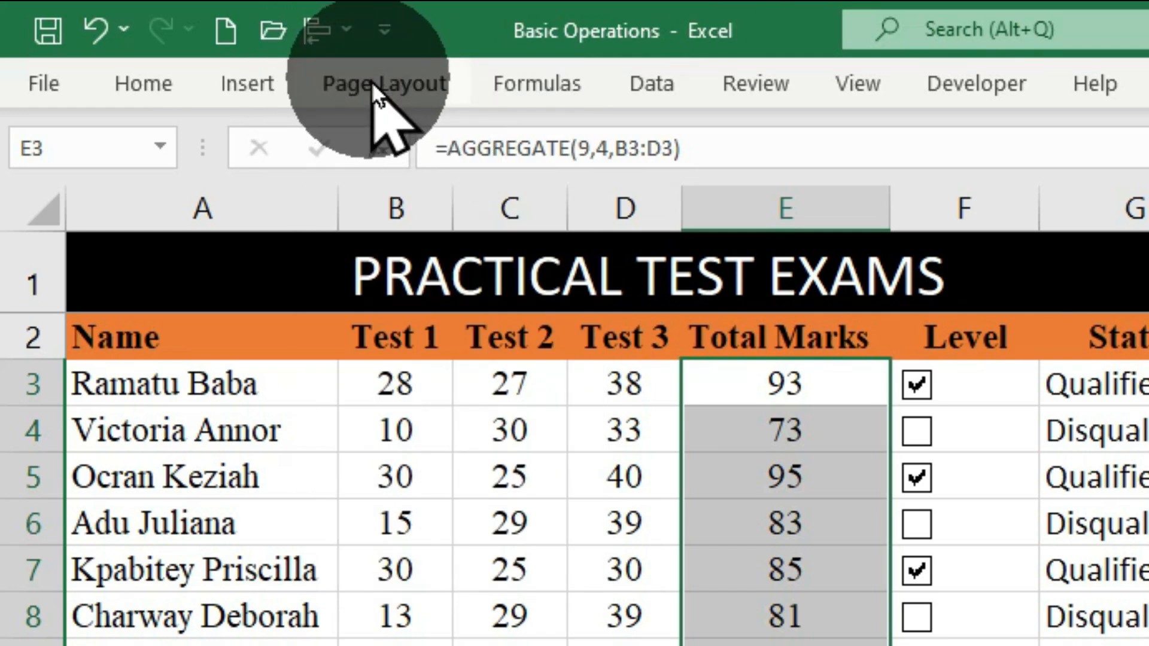
Step: Add the Conditional Formatting command to the Quick Access Toolbar and try it from there
left_click(138, 80)
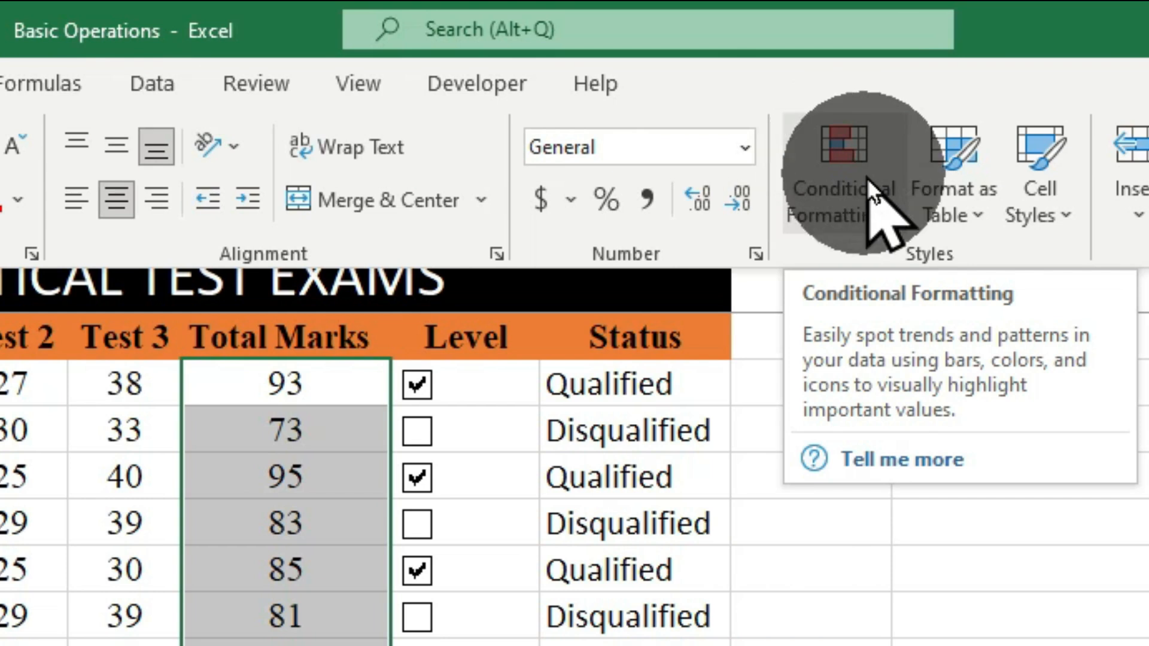
right_click(799, 177)
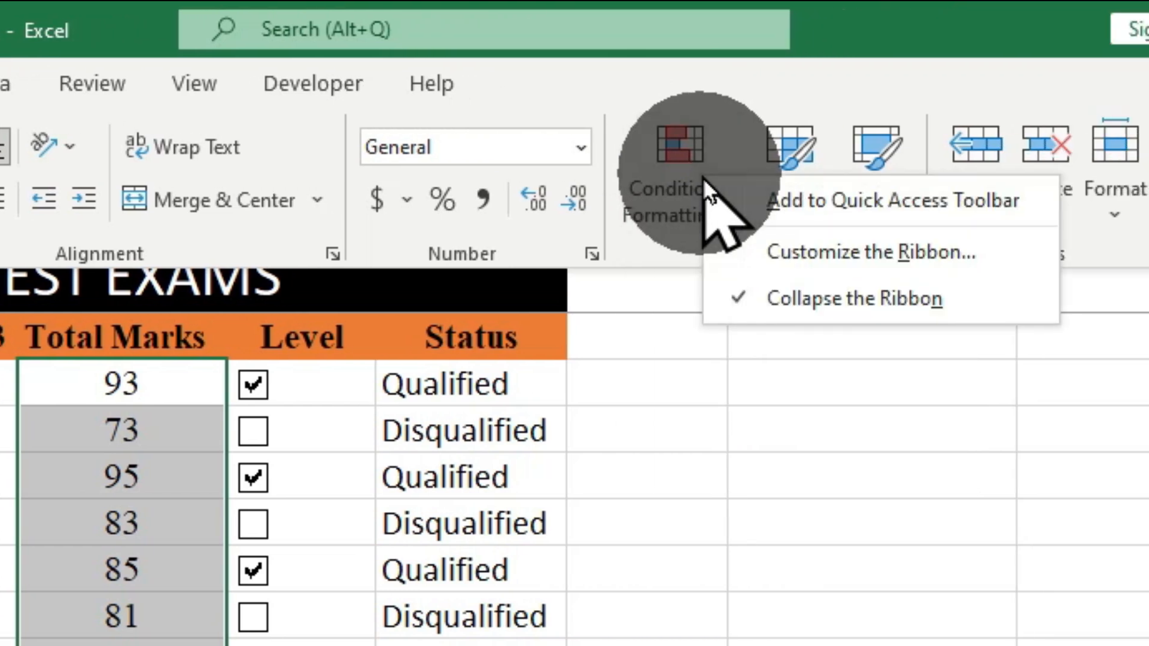
left_click(1026, 206)
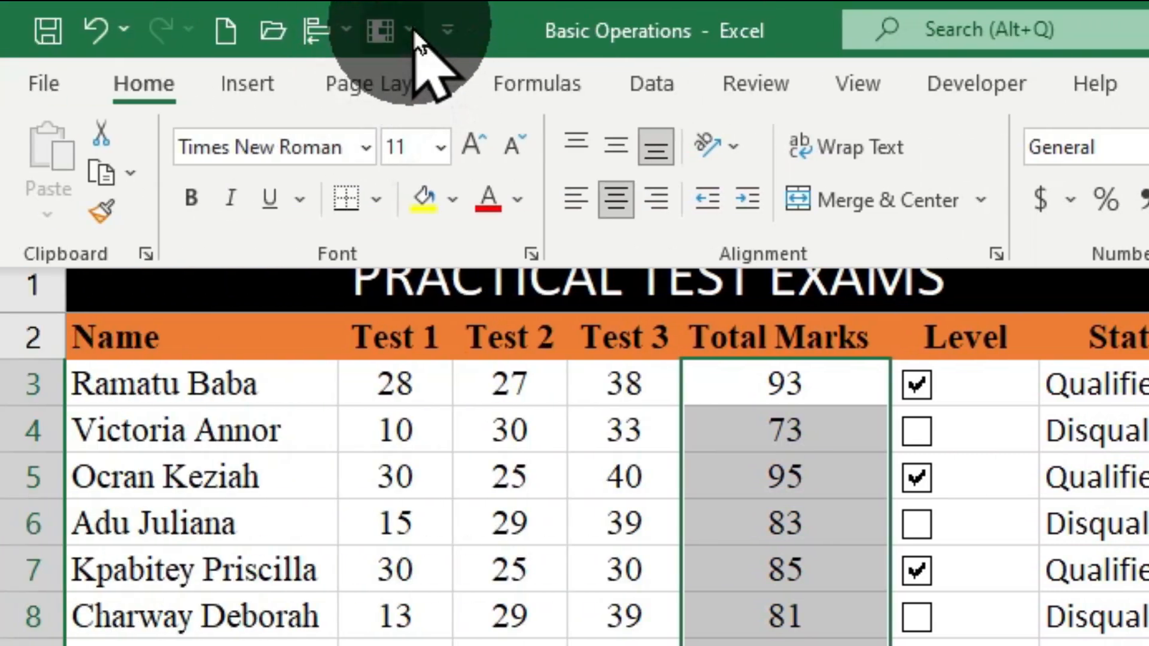
left_click(413, 27)
left_click(413, 27)
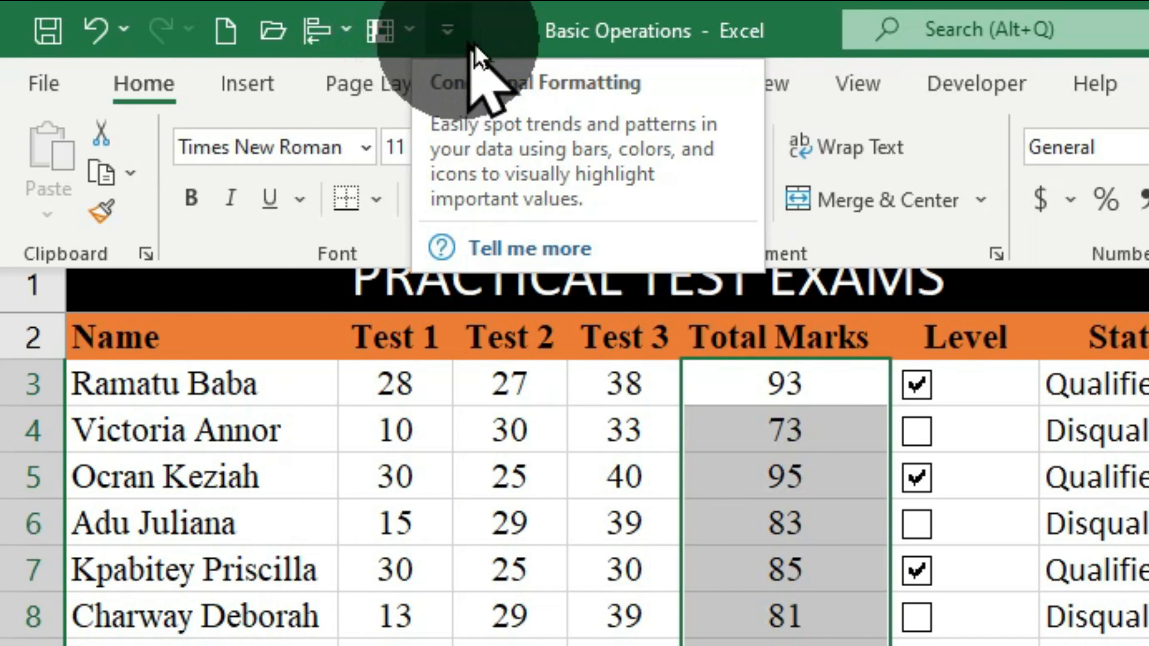
Step: List All Commands in the Quick Access Toolbar options and add Data Validation to the toolbar's command list
left_click(451, 42)
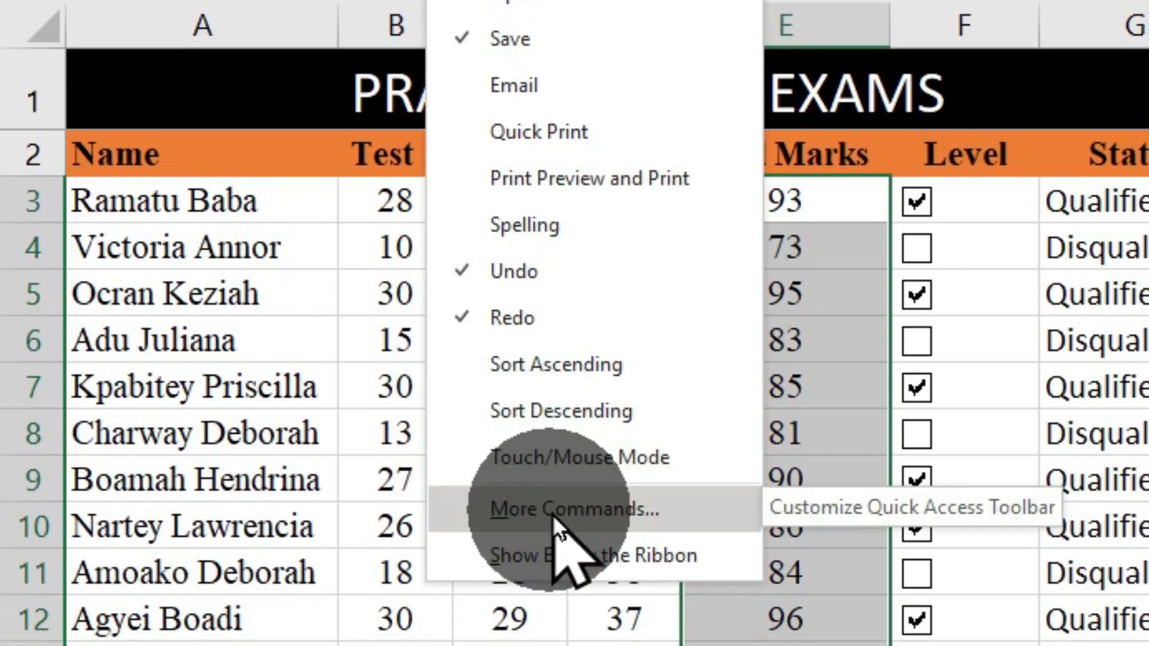
left_click(552, 515)
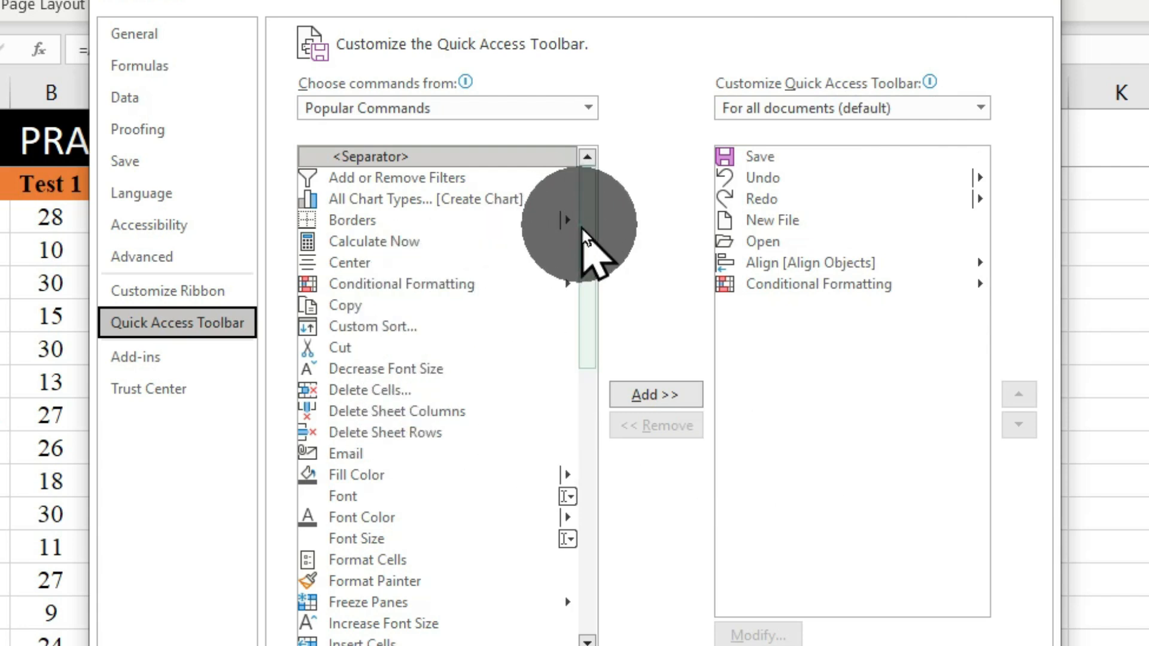
left_click_drag(579, 225, 590, 310)
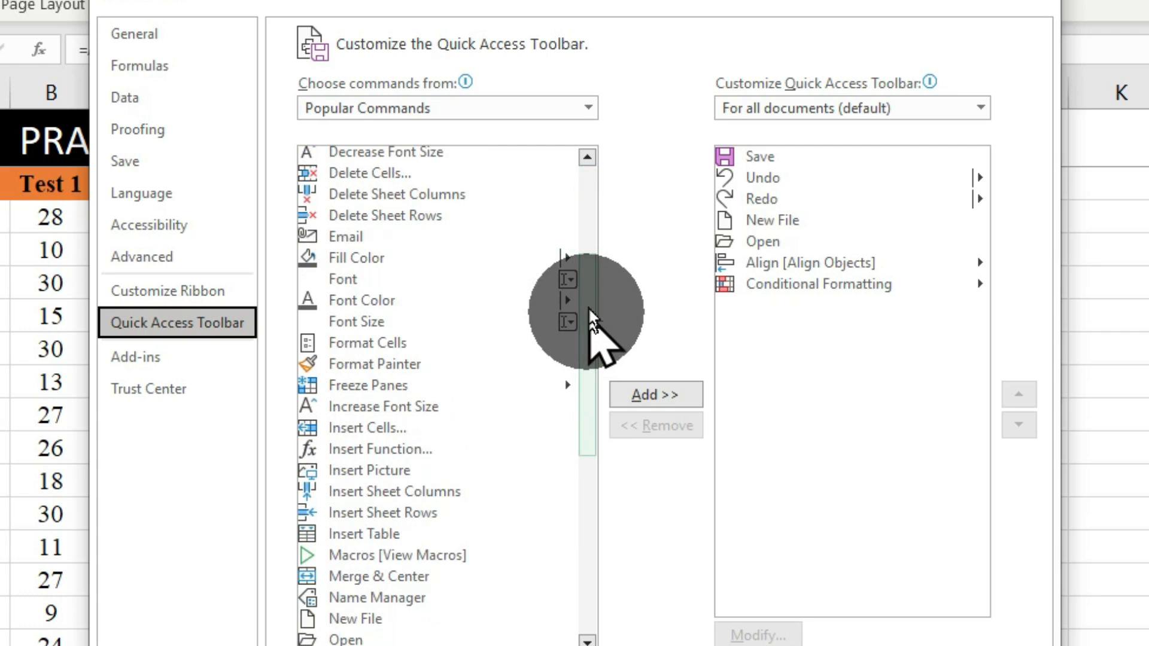
left_click(589, 109)
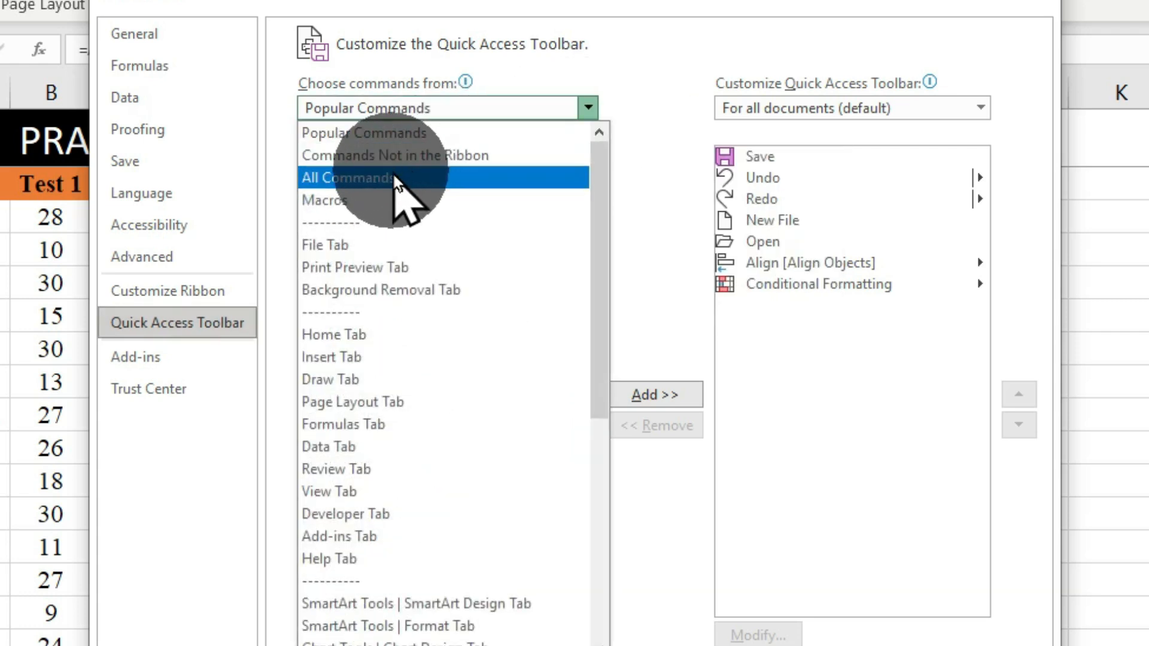
left_click(394, 177)
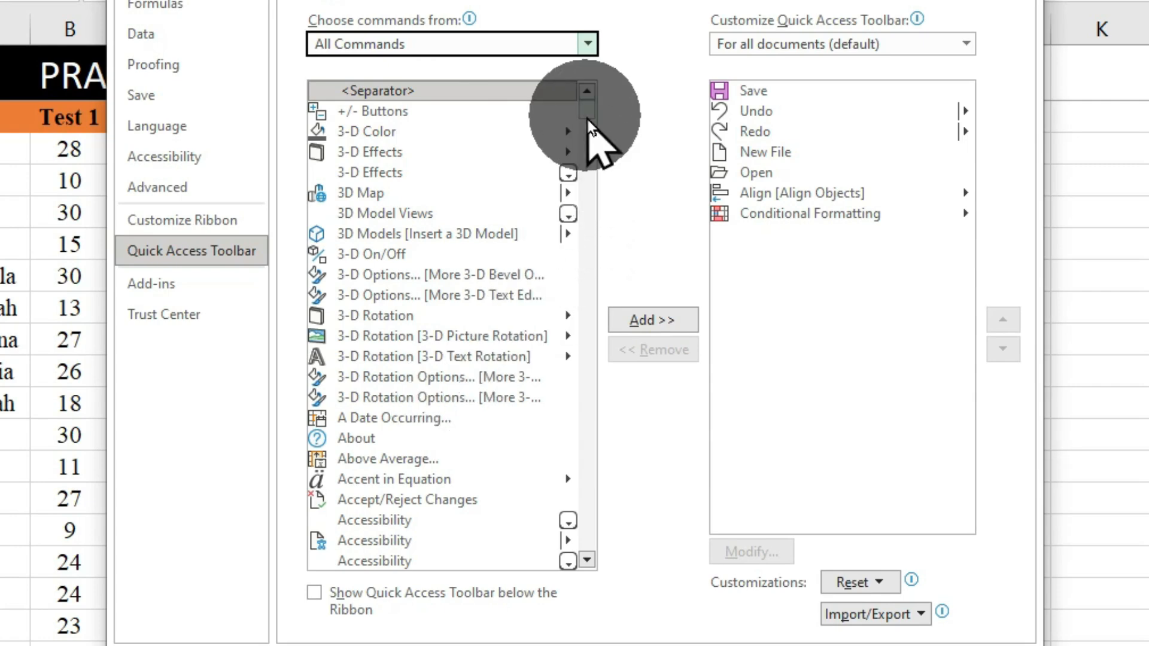
left_click_drag(586, 116, 592, 219)
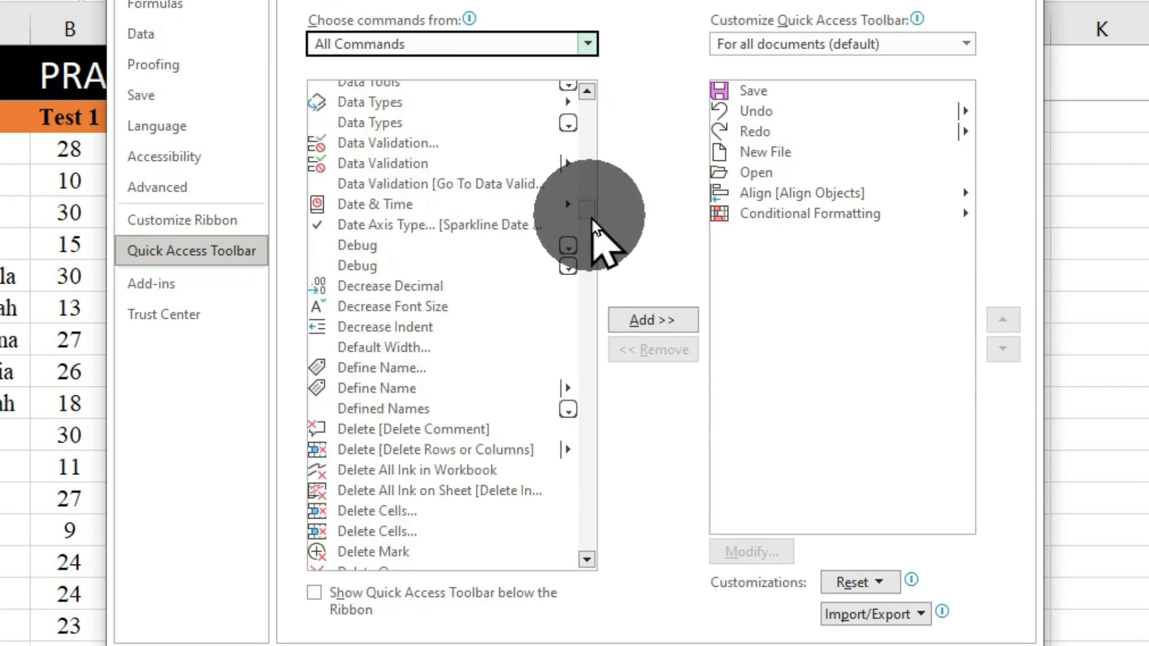
left_click(411, 142)
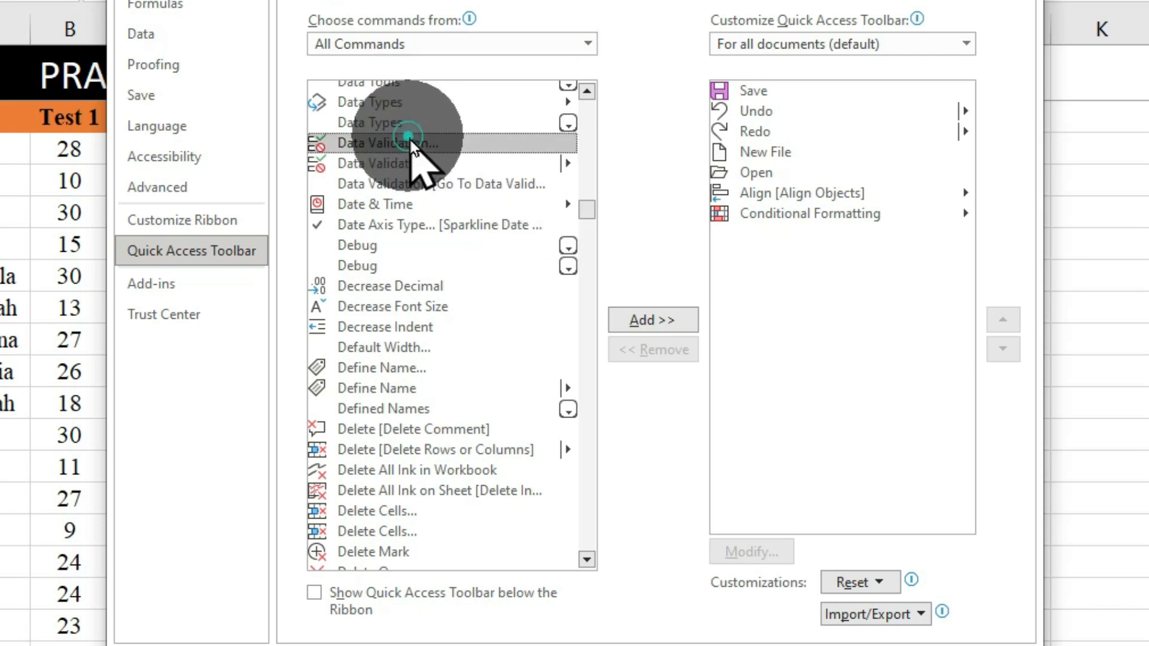
left_click(638, 313)
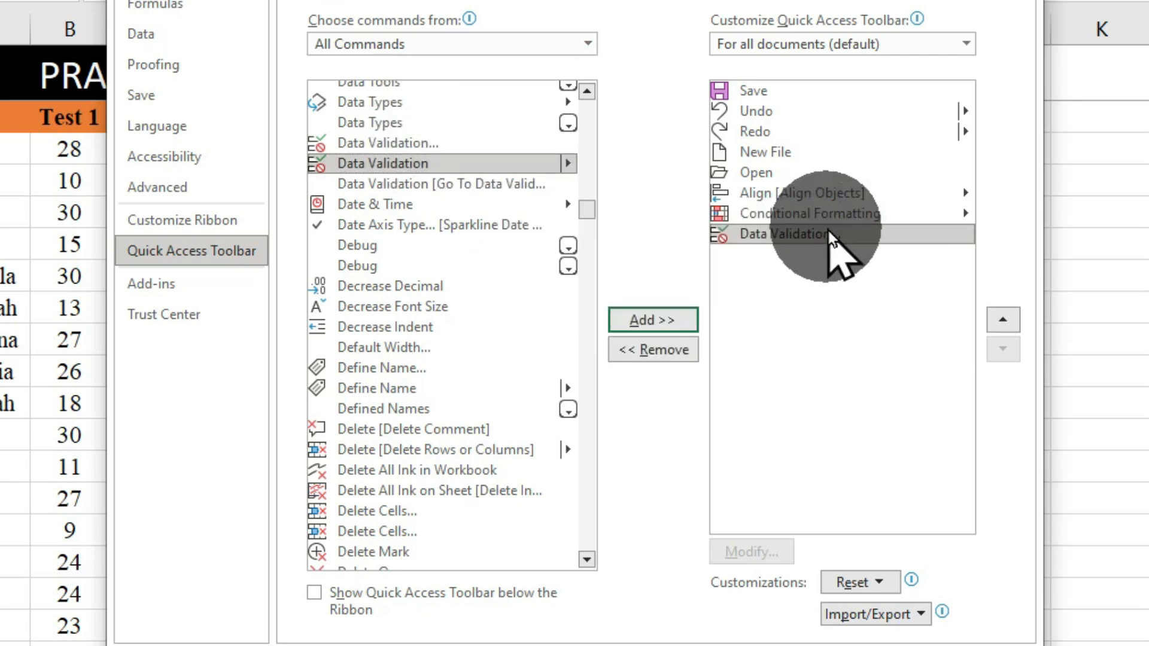
Step: Add the Debug command, remove both Debug and Data Validation from the toolbar's command list, and confirm the options
left_click(383, 250)
left_click(653, 317)
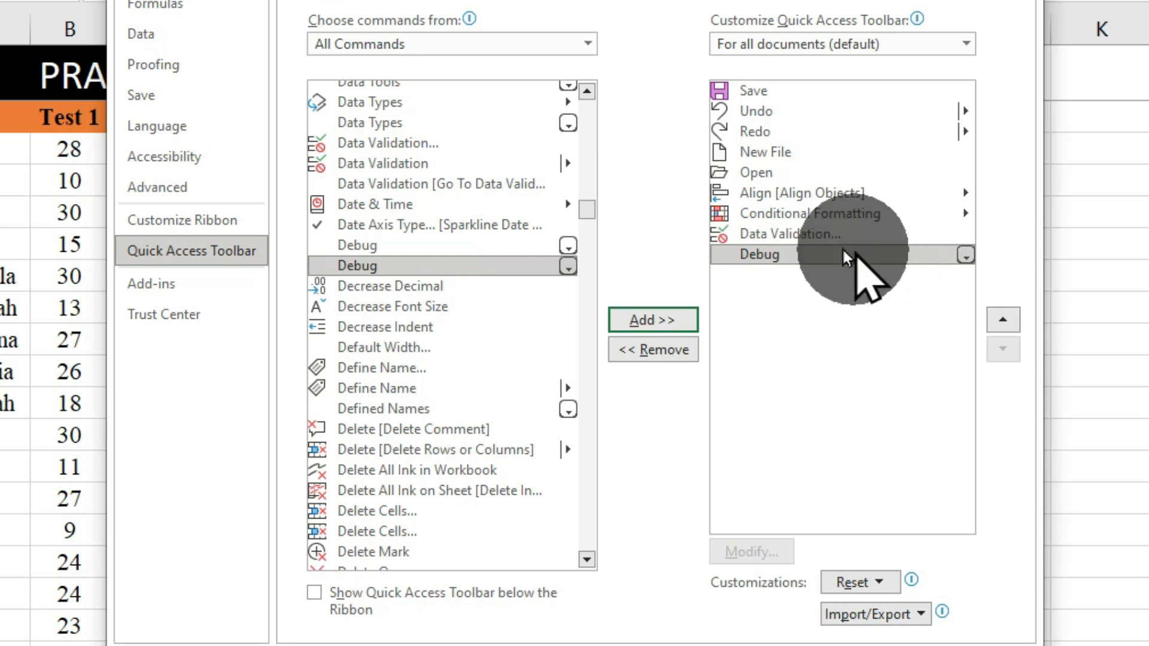
left_click(670, 350)
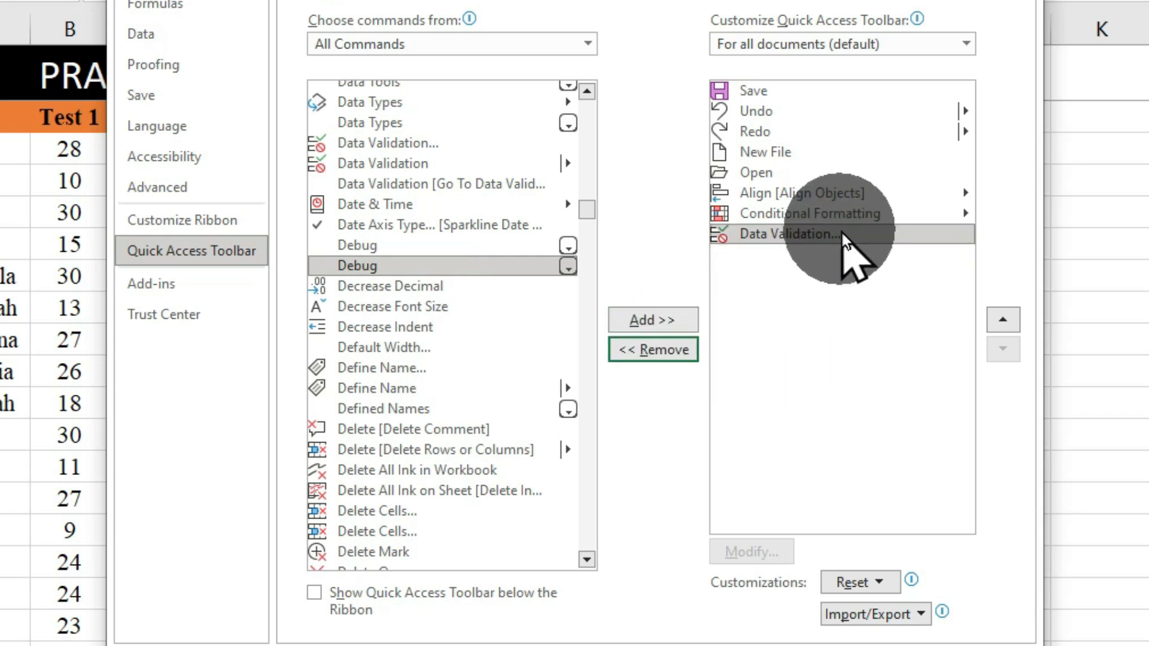
left_click(644, 349)
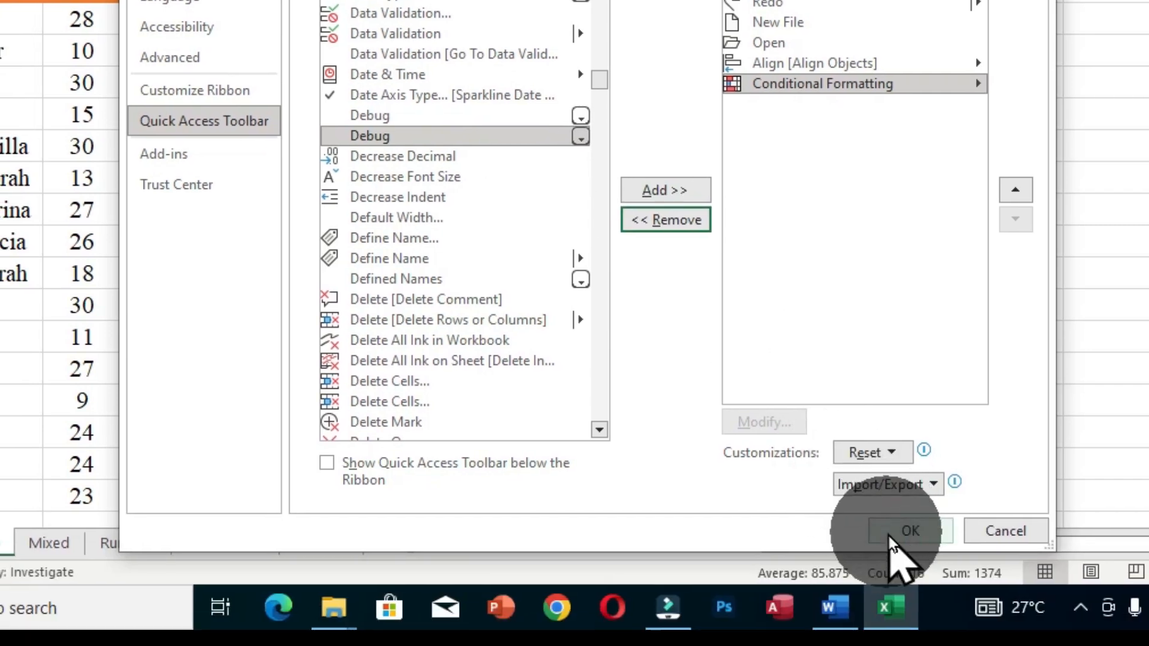
left_click(889, 535)
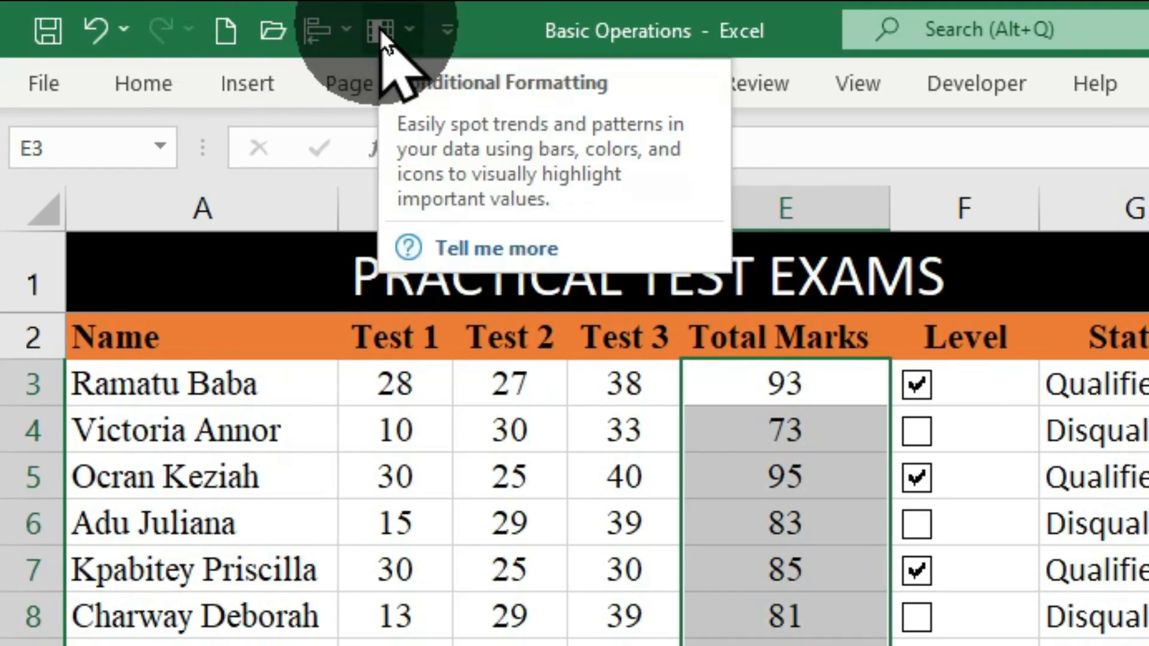
Step: Remove Conditional Formatting and Align from the Quick Access Toolbar
right_click(380, 27)
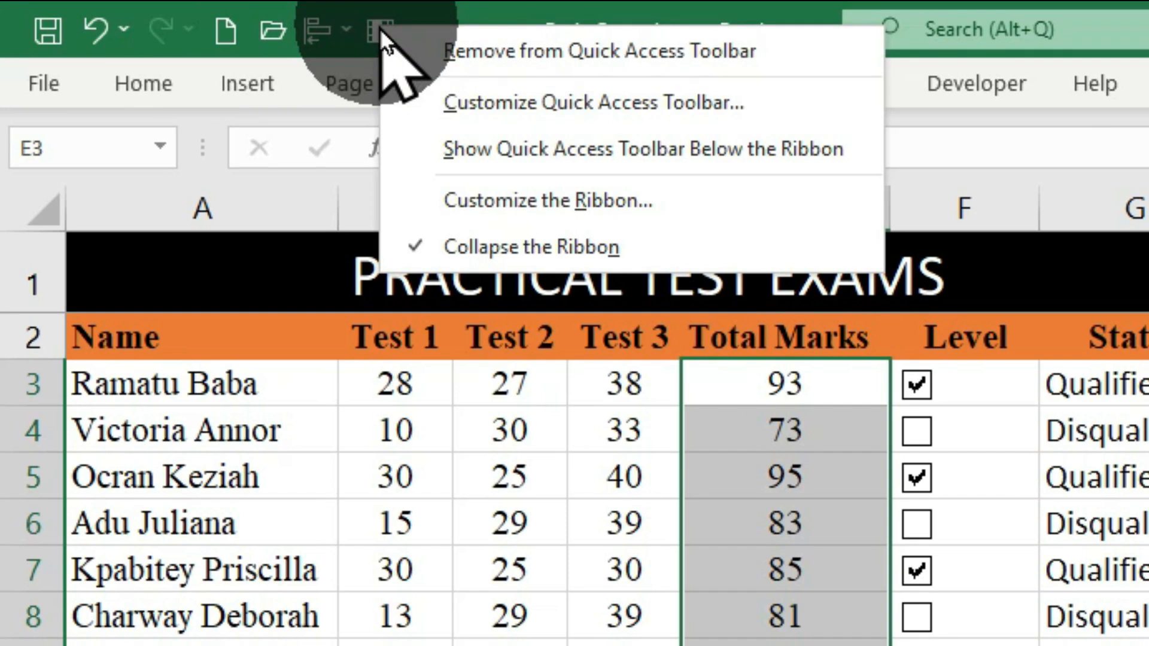
left_click(841, 60)
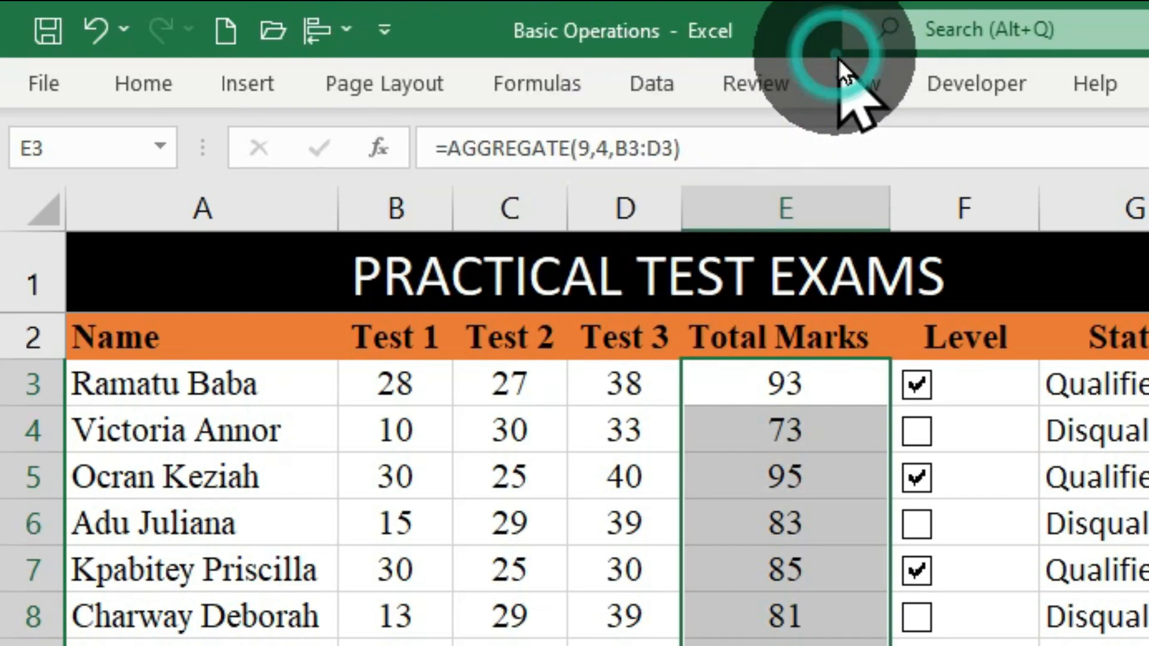
right_click(319, 30)
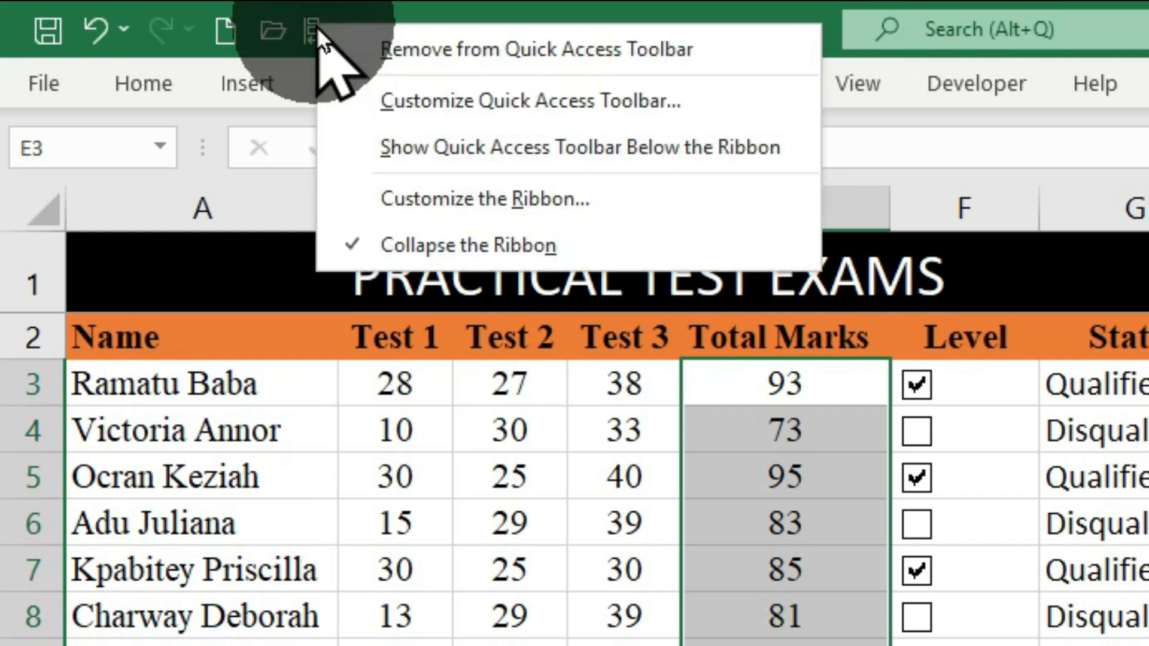
left_click(780, 51)
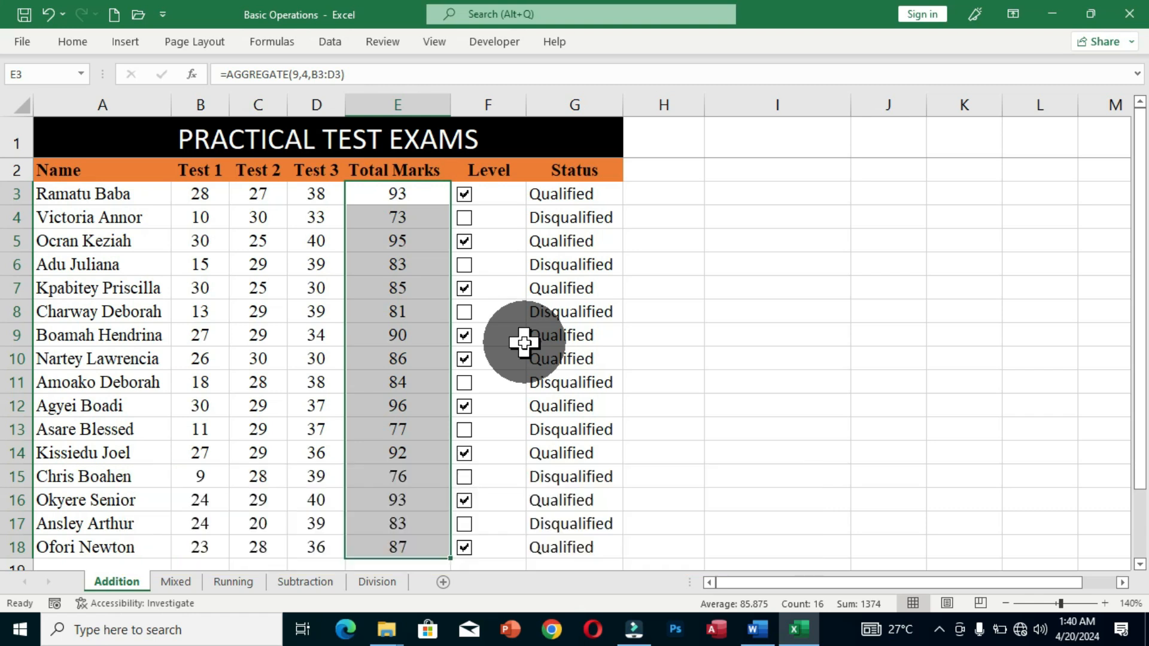
Step: Select cell D3 and pin the ribbon so the Home commands stay expanded above the sheet
left_click(83, 42)
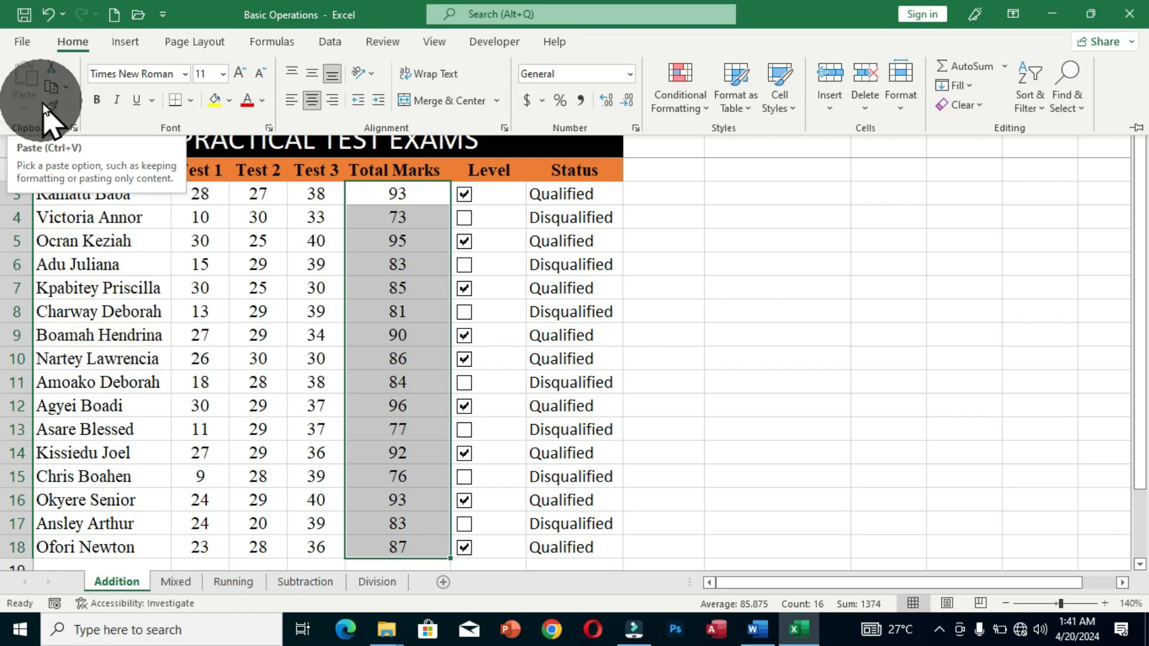
left_click(303, 306)
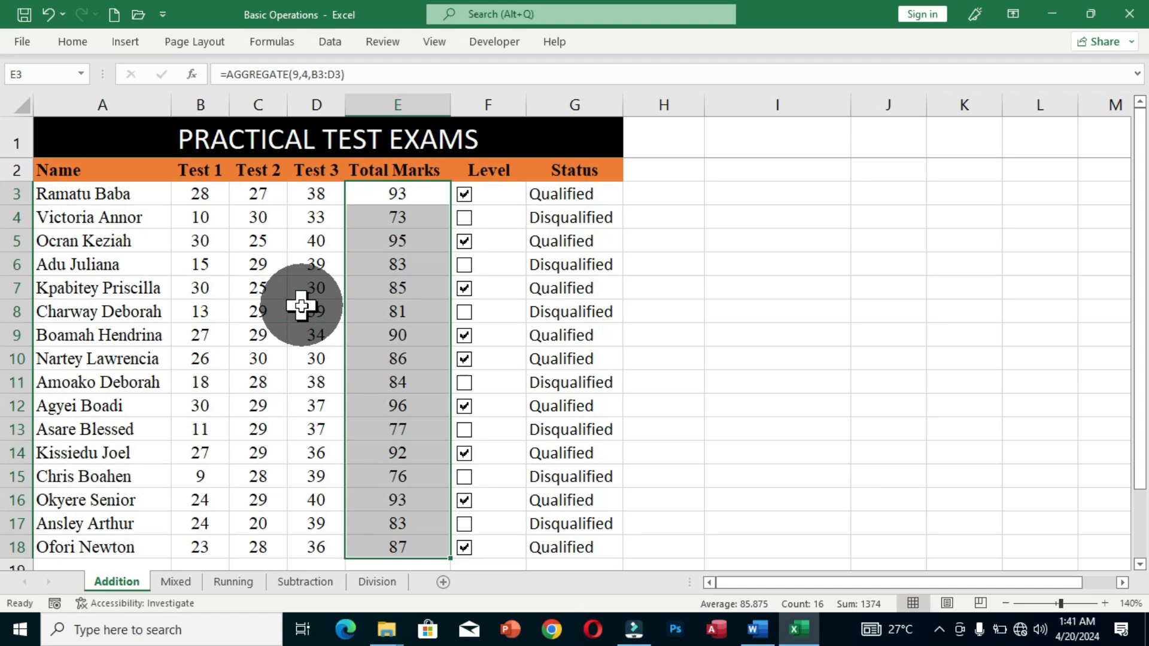
left_click(310, 190)
left_click(67, 42)
left_click(1134, 128)
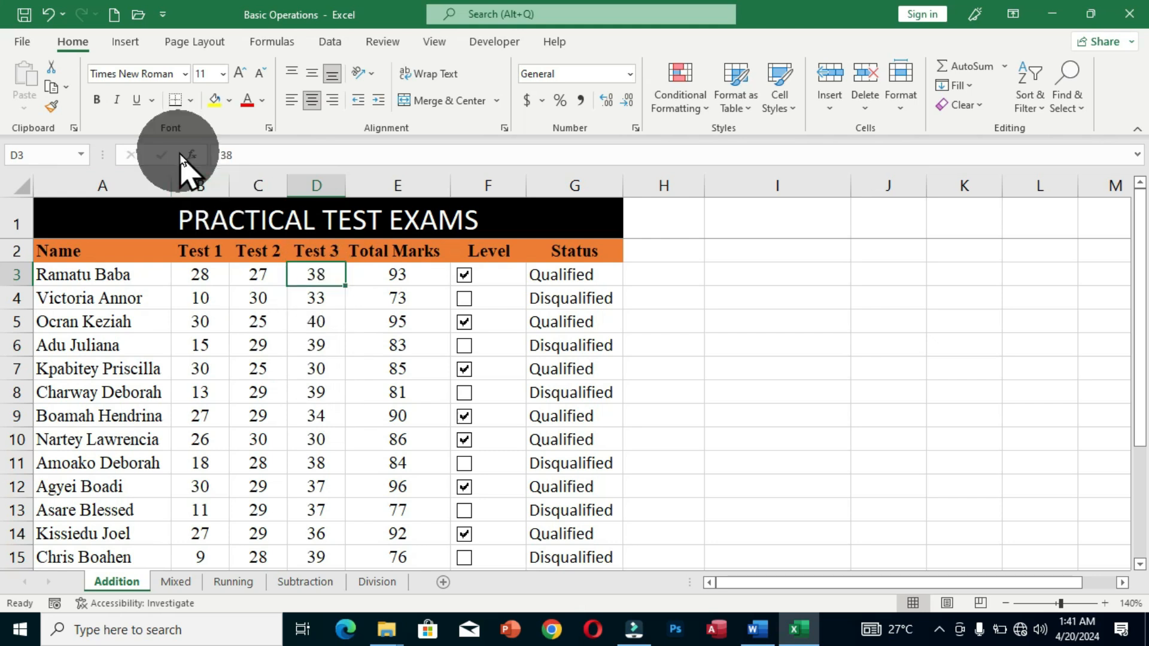
Step: Copy the Test 3 mark in D3 to cell I4 and clear the copy selection
left_click(54, 90)
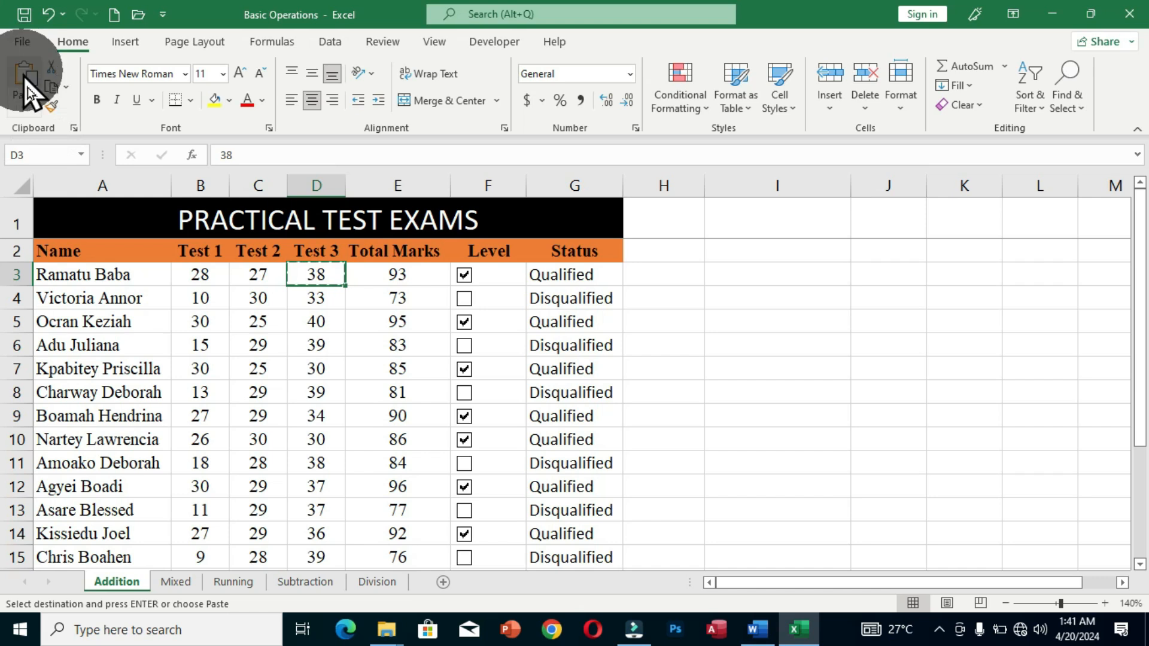
left_click(721, 306)
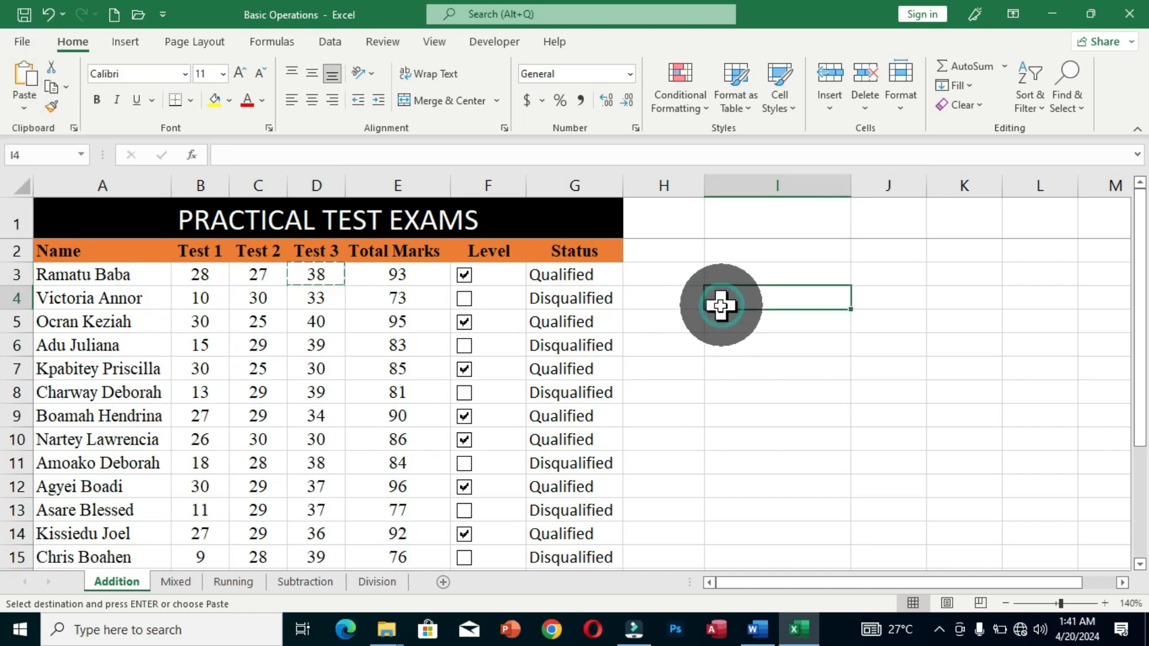
left_click(27, 74)
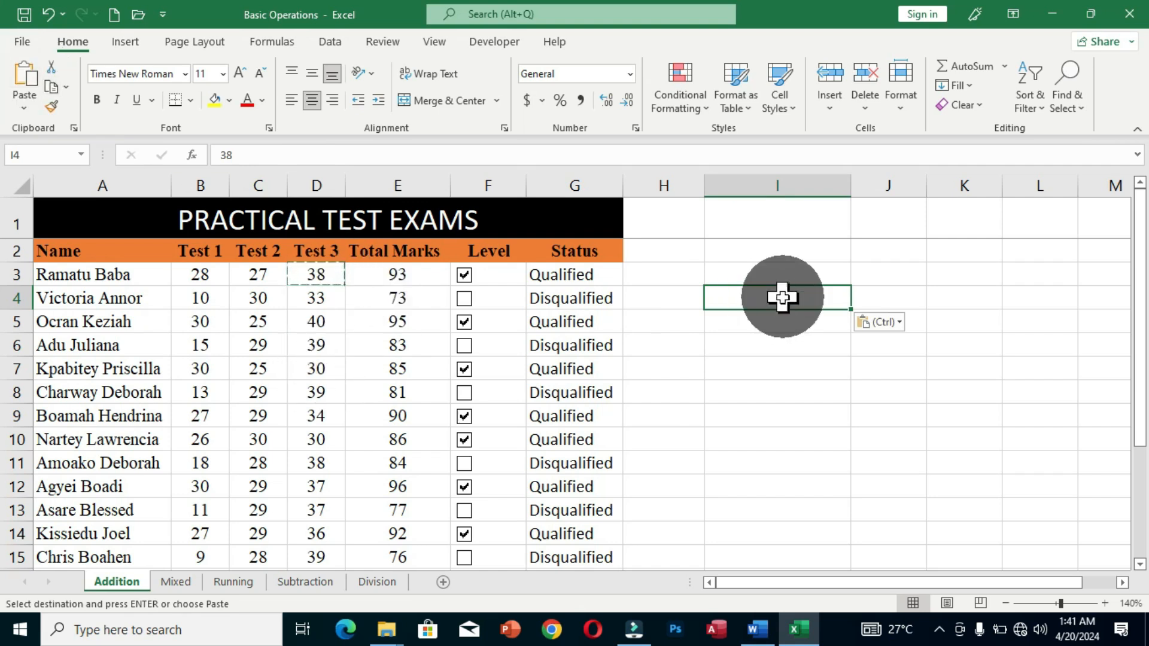
key("Escape")
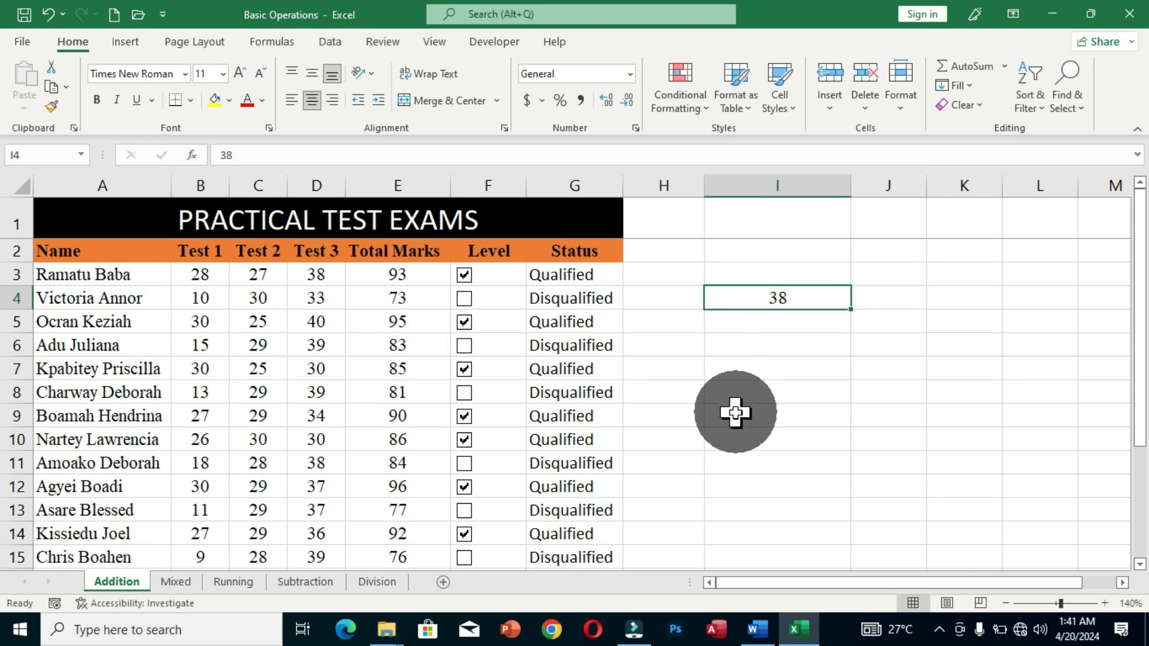
Step: Cut the Test 2 mark in C3, paste it into I7, and undo the paste
left_click(258, 276)
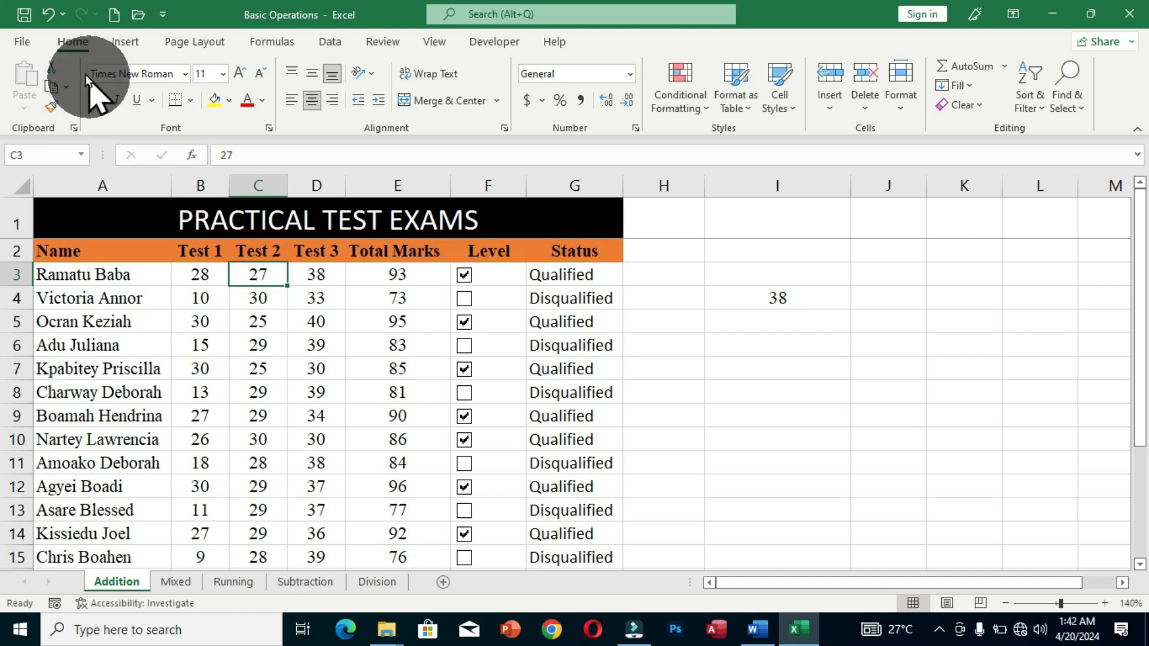
left_click(53, 70)
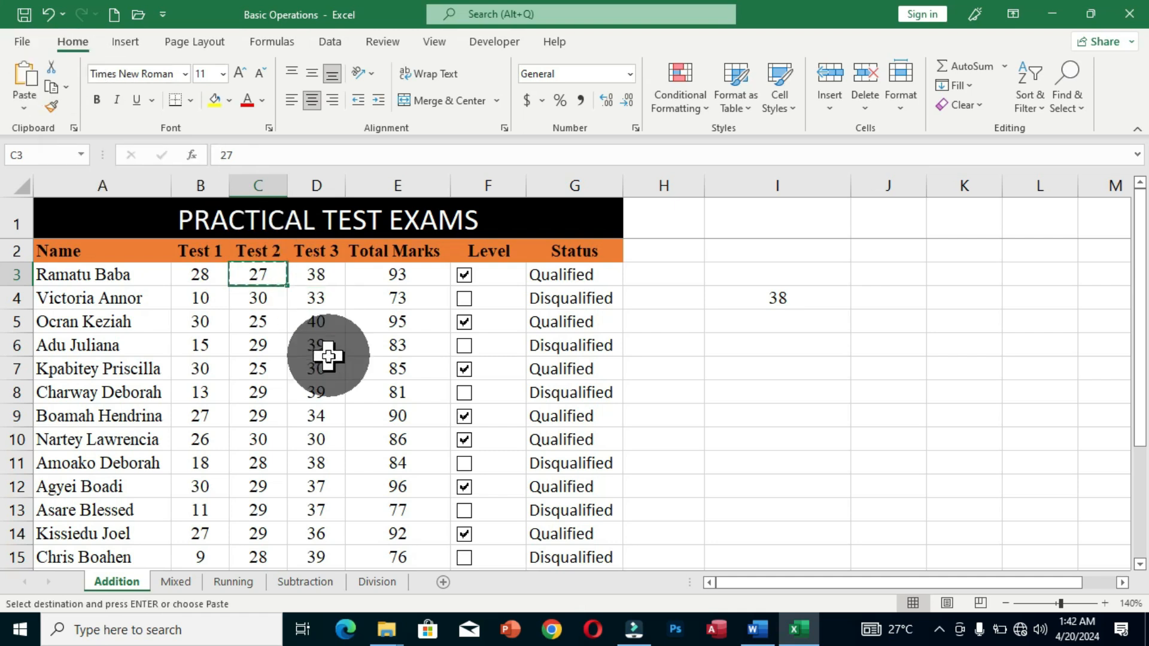
left_click(774, 366)
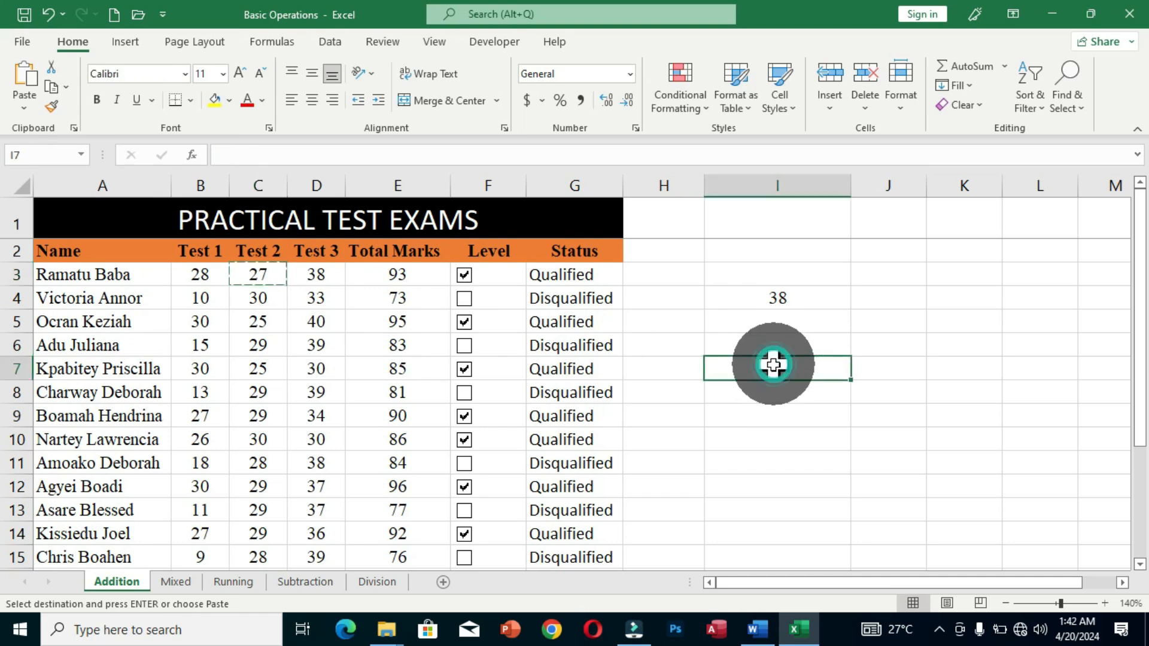
left_click(23, 75)
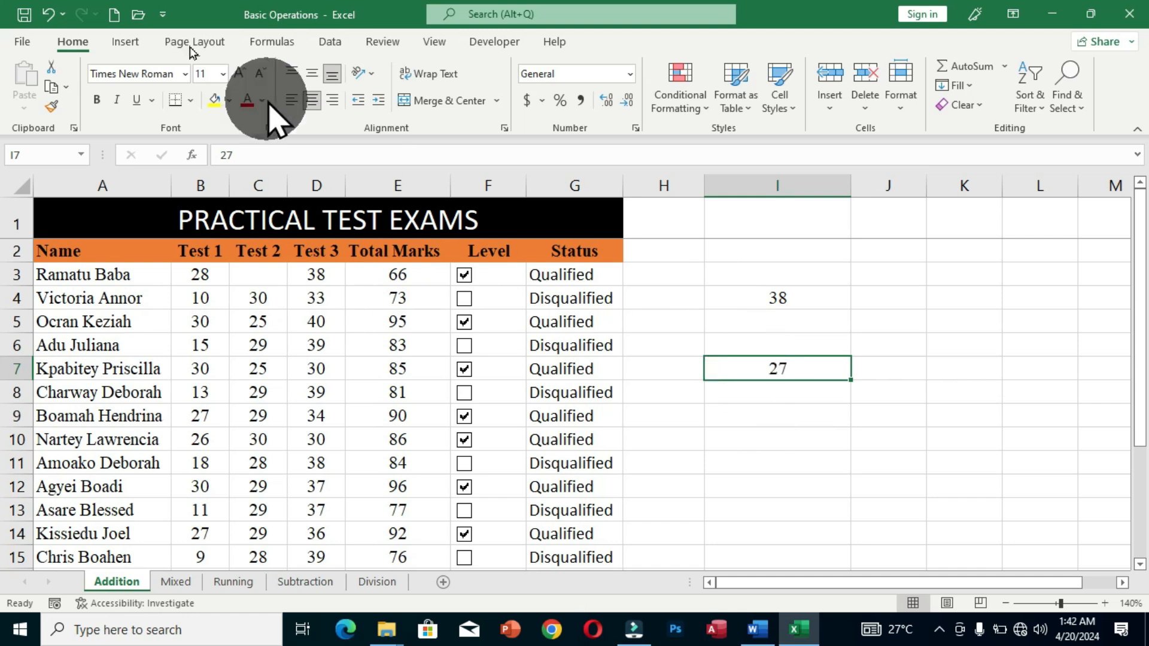
left_click(49, 17)
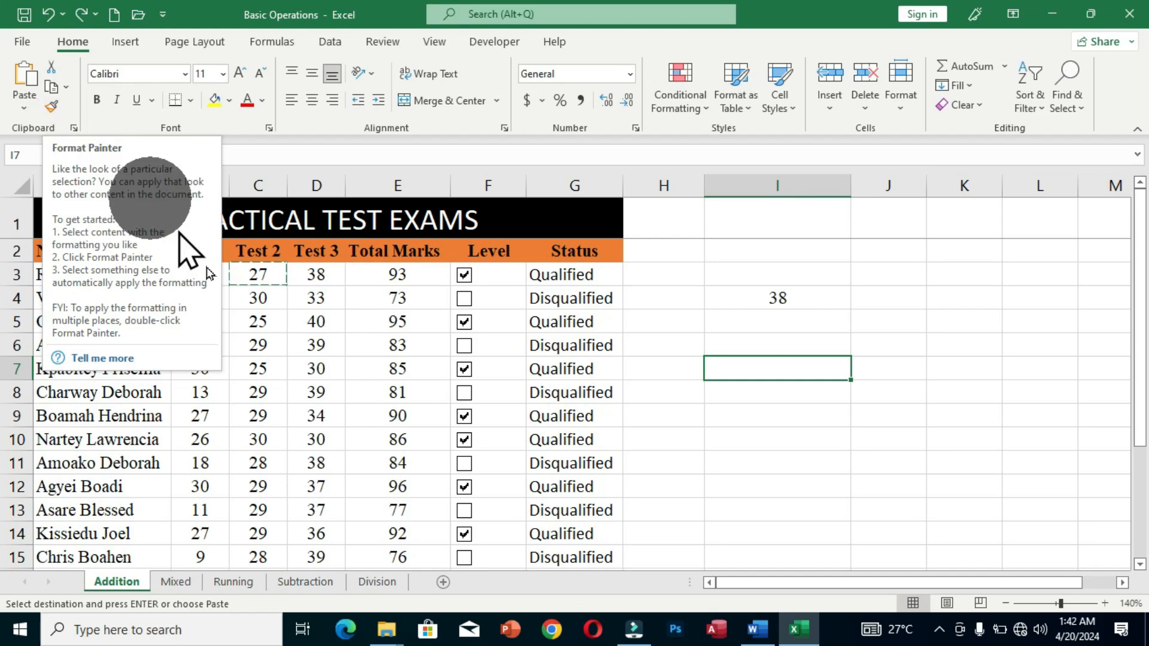
Step: Apply the formatting of the Test 3 header in D2 to cell I4 with Format Painter
left_click(317, 253)
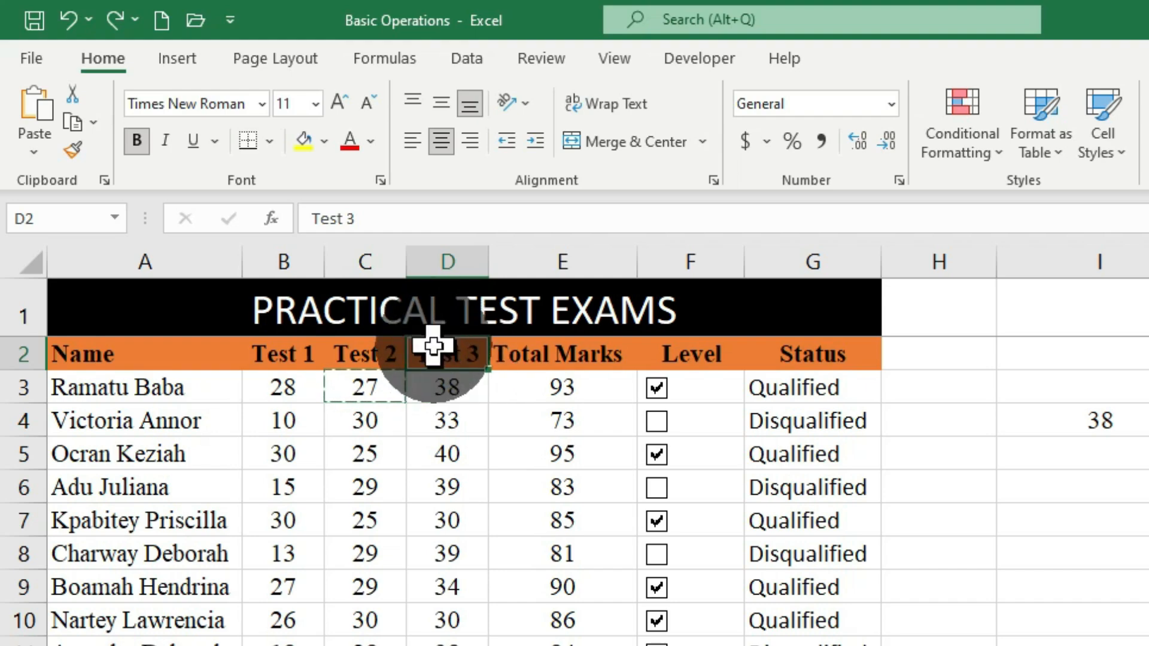
left_click(83, 157)
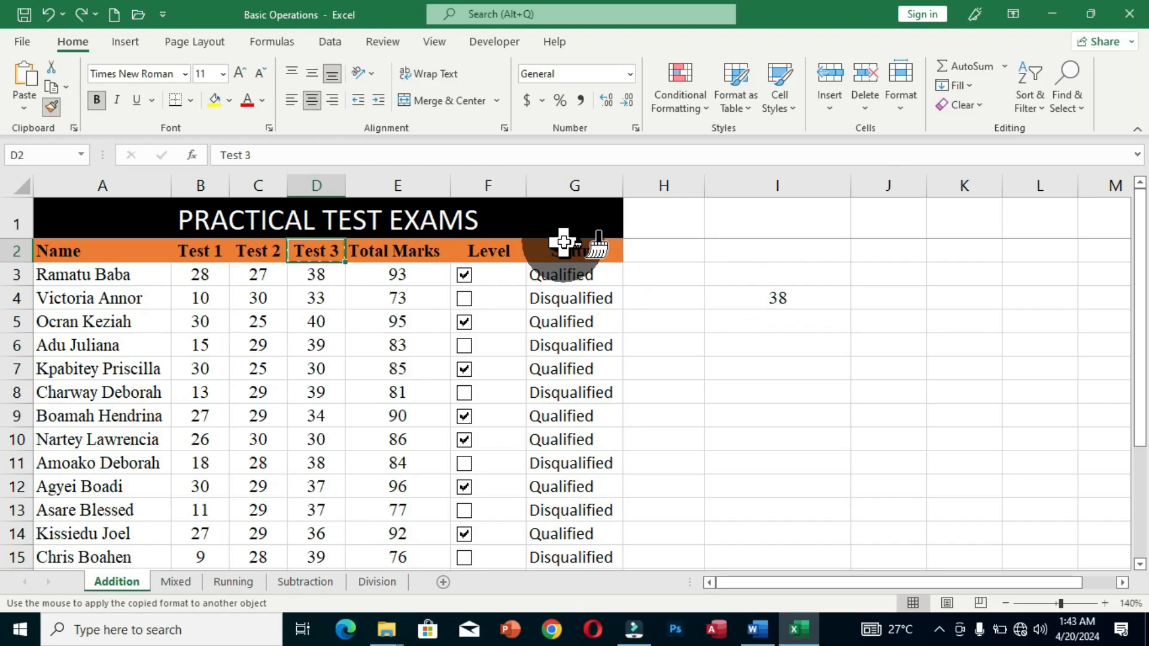
left_click(775, 298)
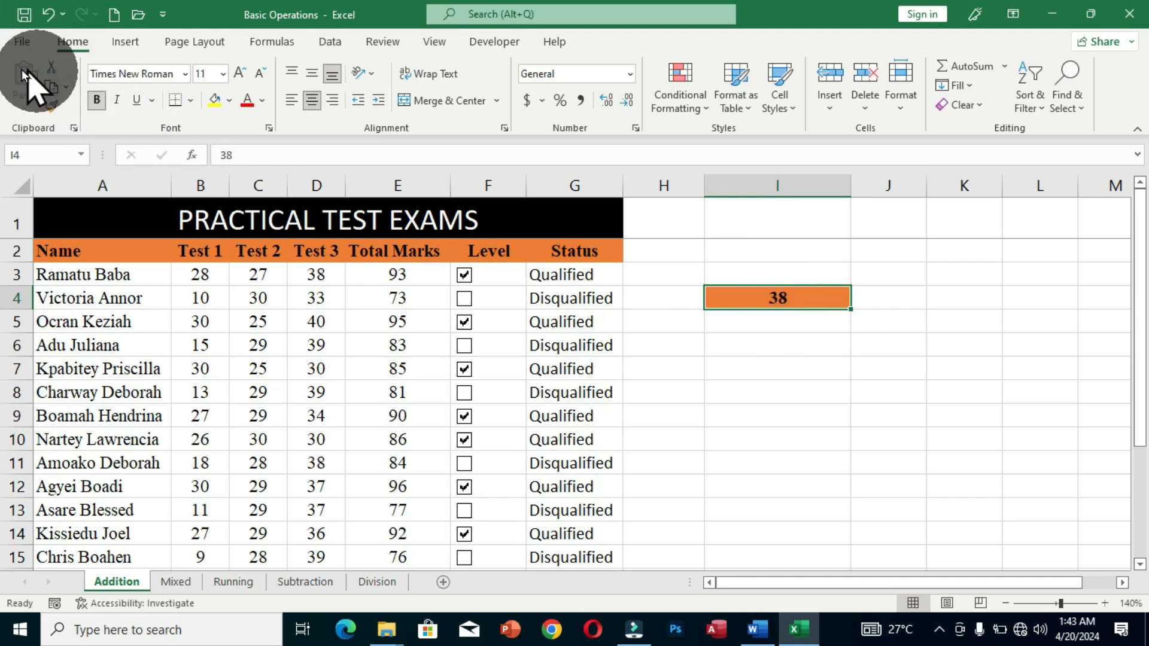
Step: Show the Office Clipboard and collect copies of the Test 1 marks in B3 and B5:B10
left_click(75, 128)
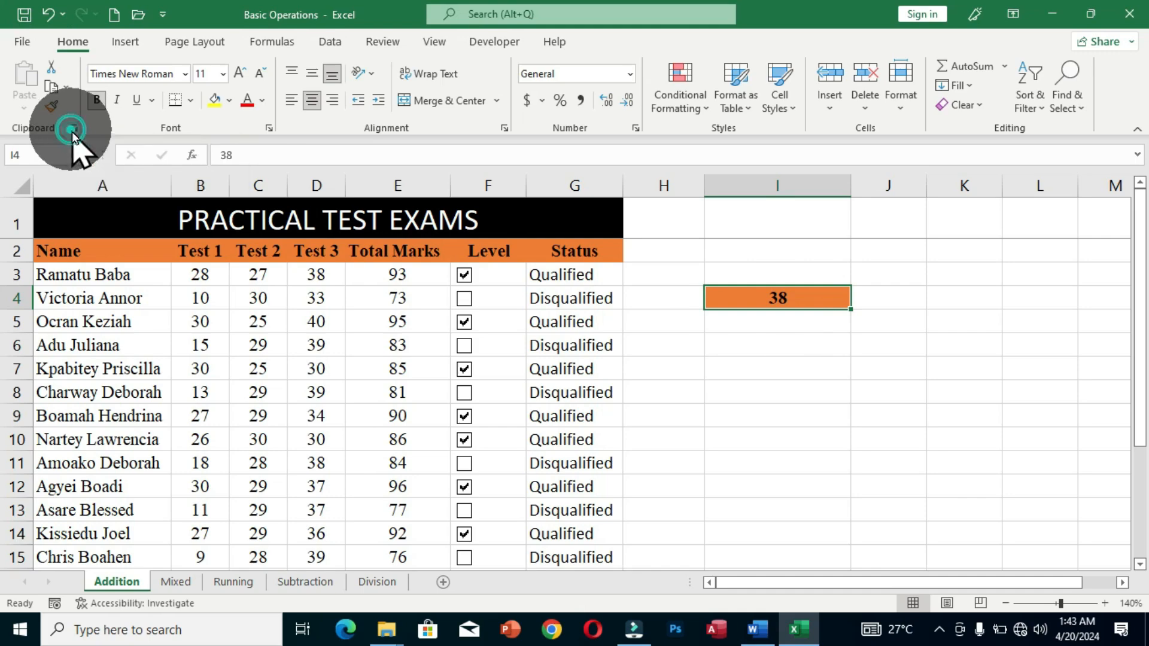
left_click(88, 346)
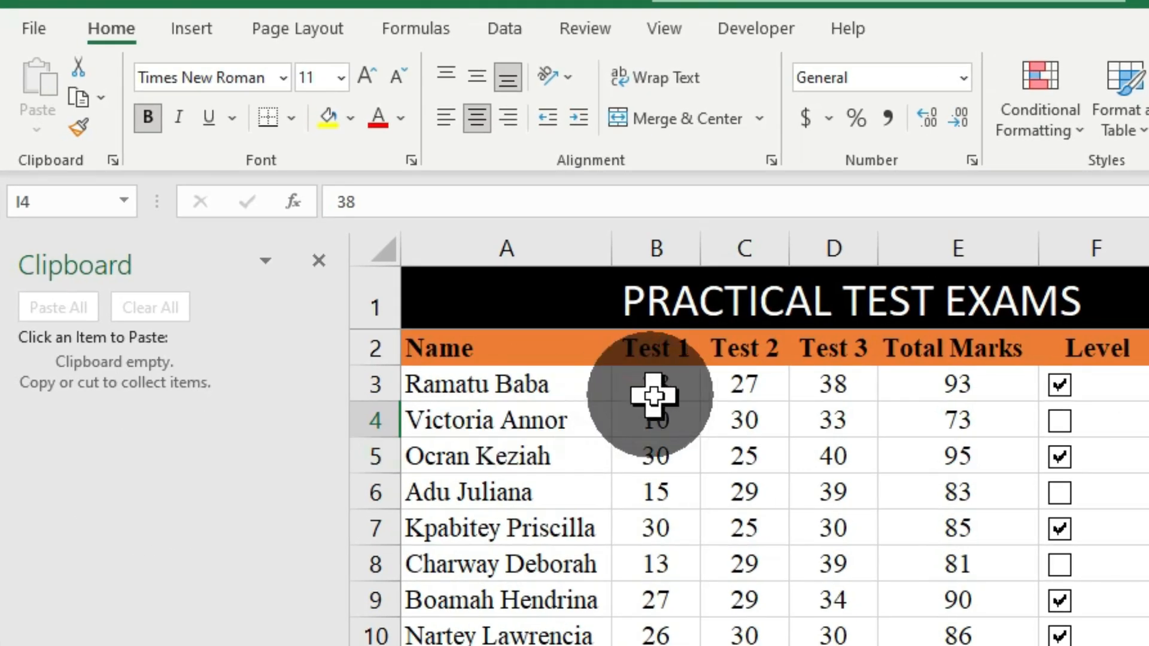
left_click(686, 386)
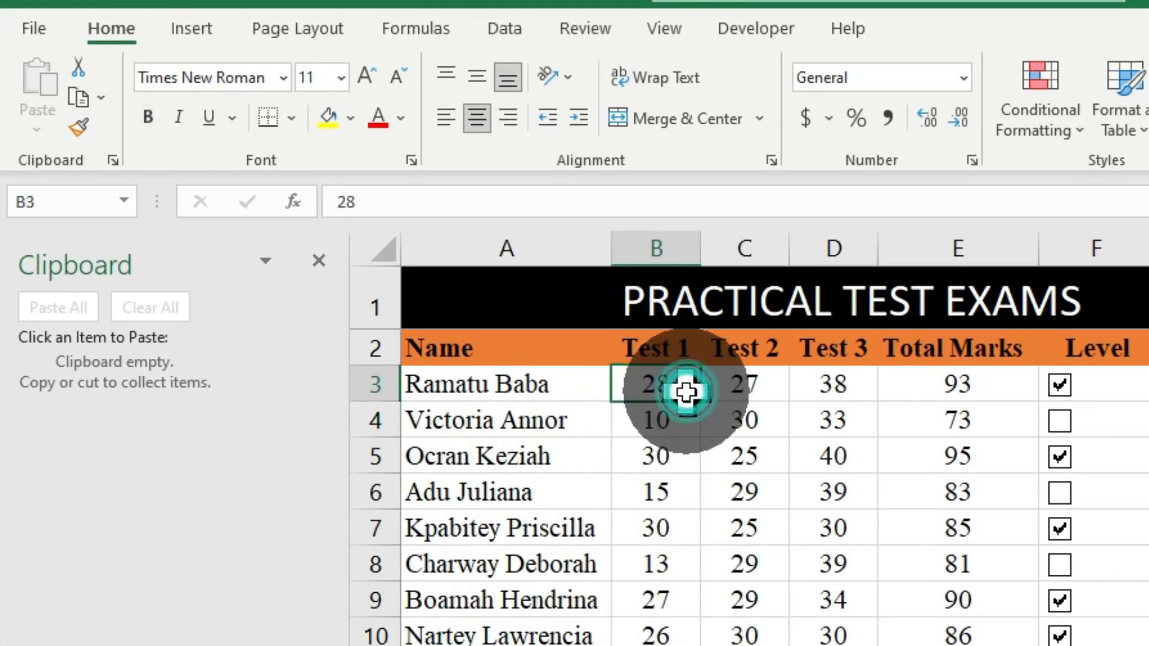
left_click(82, 93)
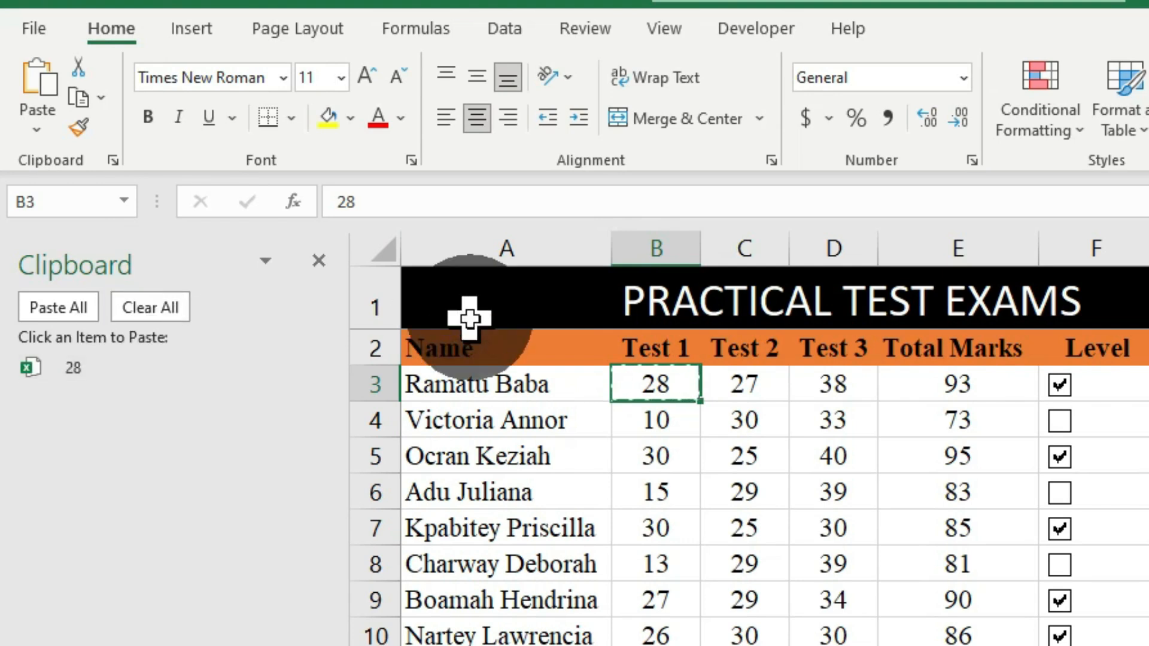
left_click_drag(654, 464, 662, 619)
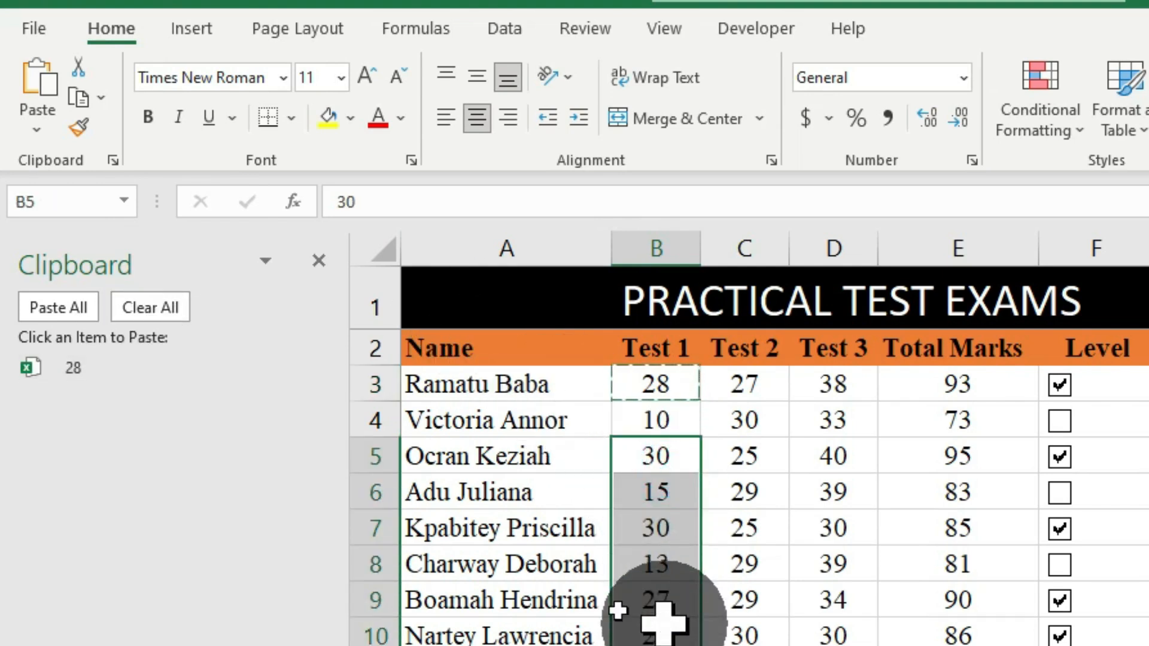
left_click(77, 99)
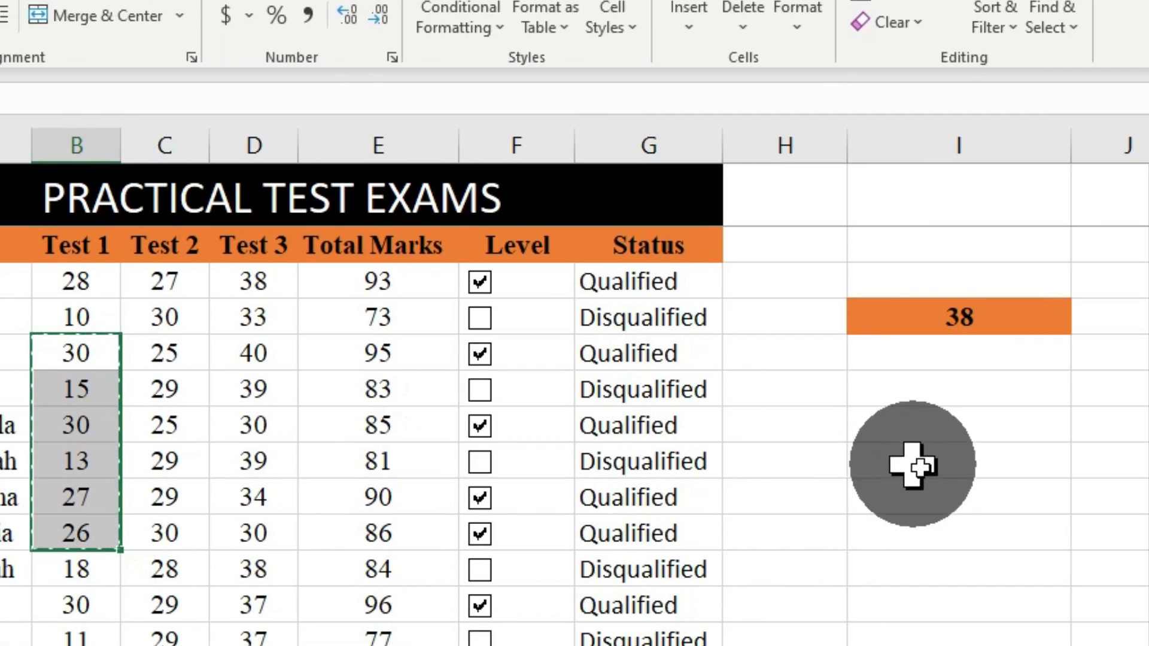
left_click(921, 468)
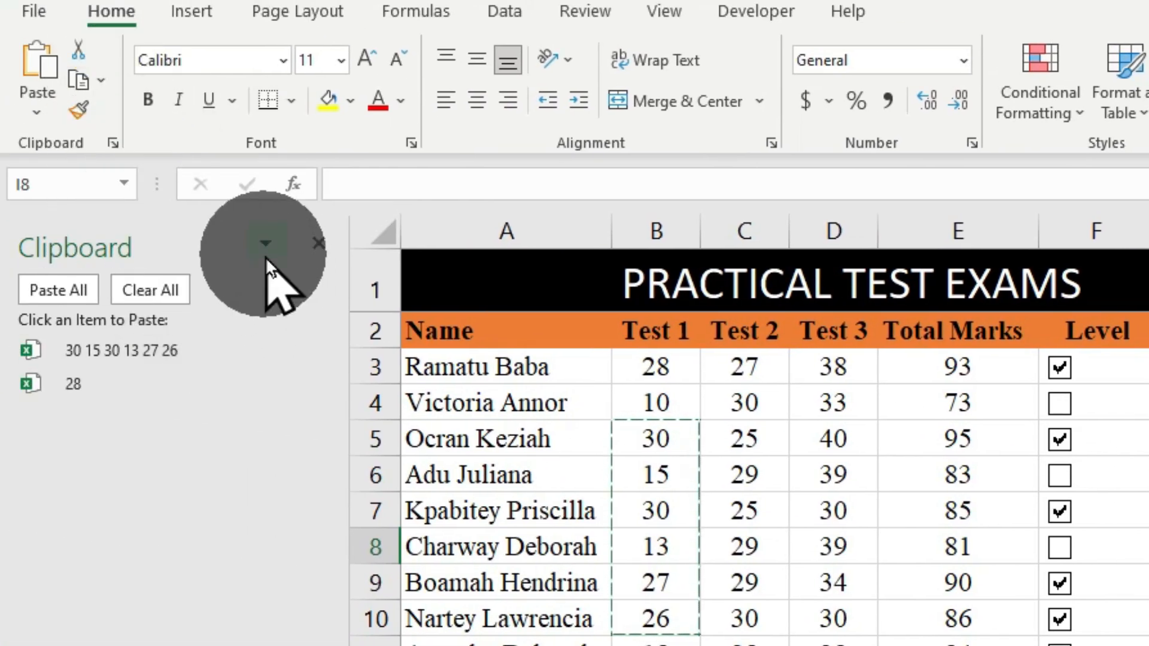
left_click(183, 354)
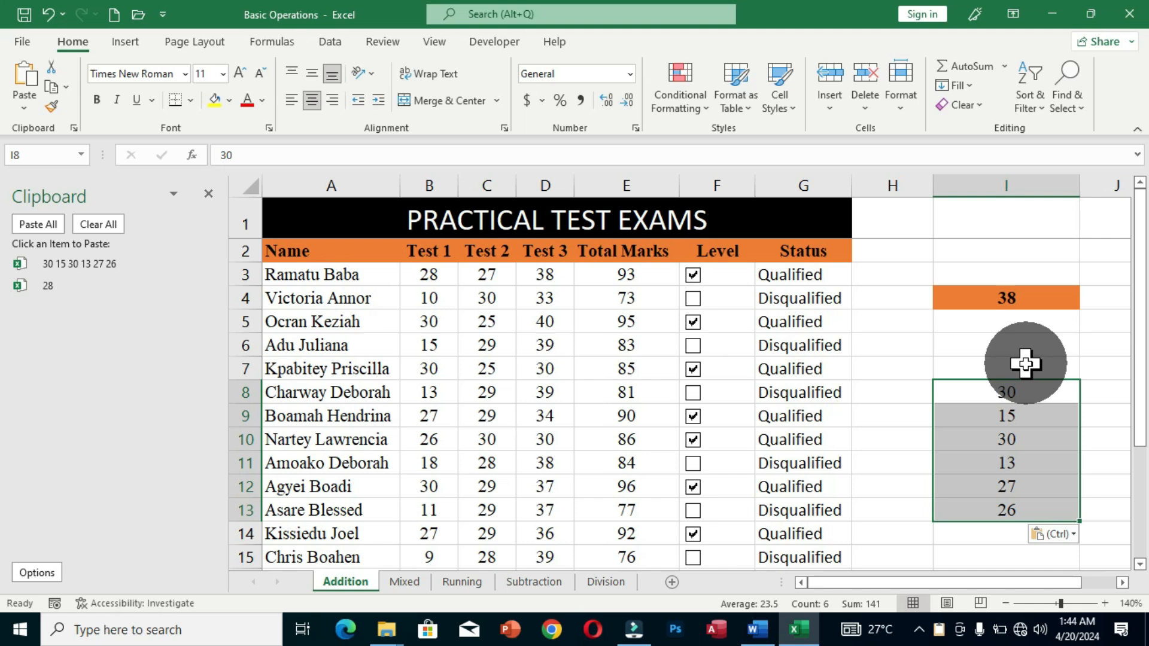
left_click(985, 348)
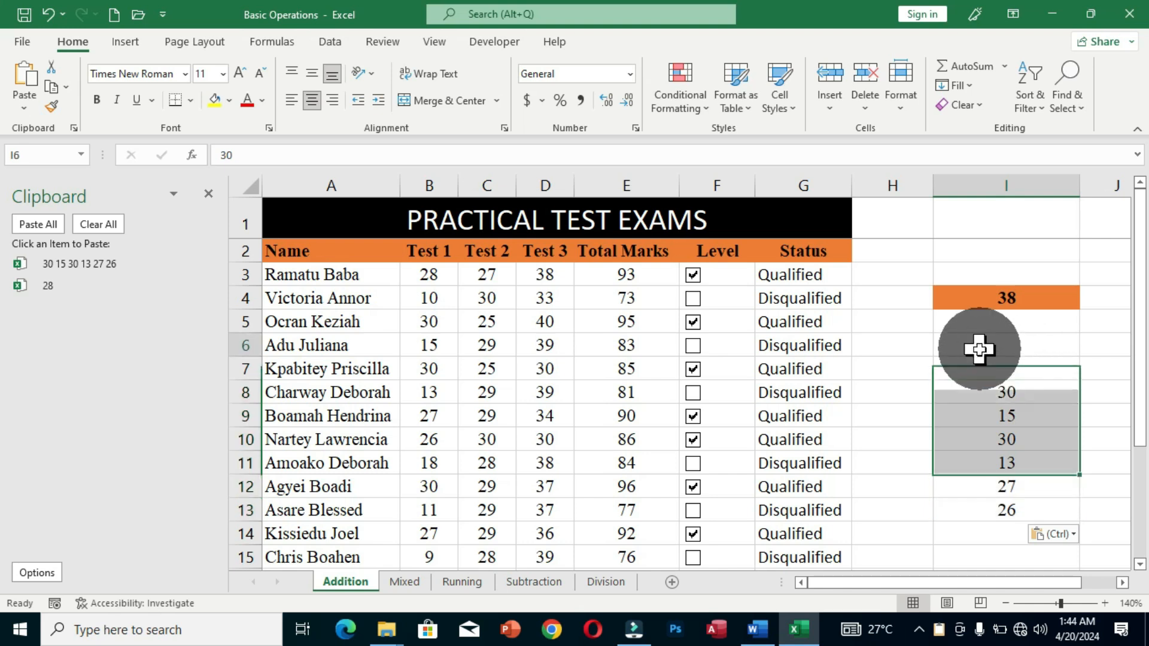
left_click(60, 289)
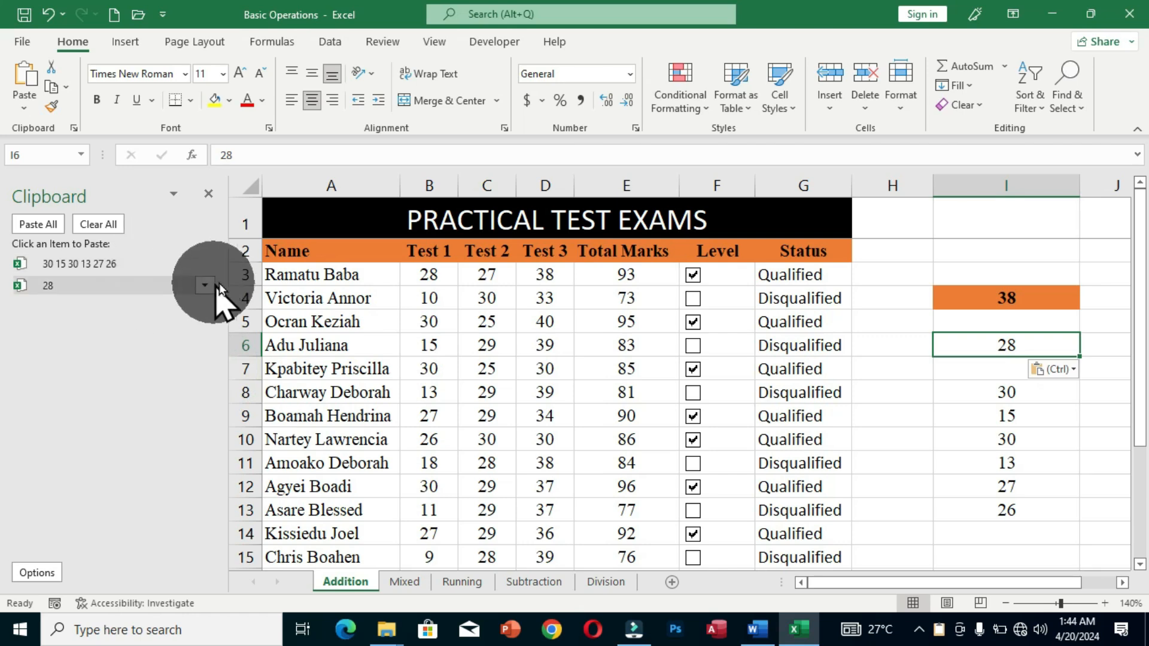
mouse_move(210, 270)
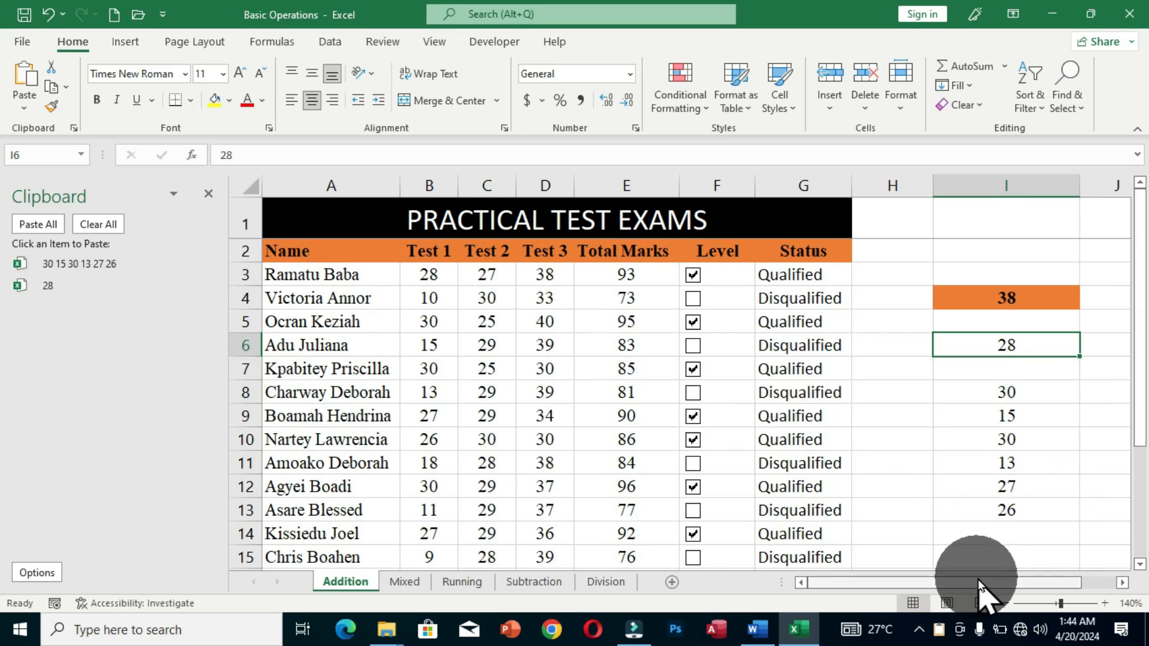
left_click_drag(983, 585, 1021, 467)
left_click(1022, 467)
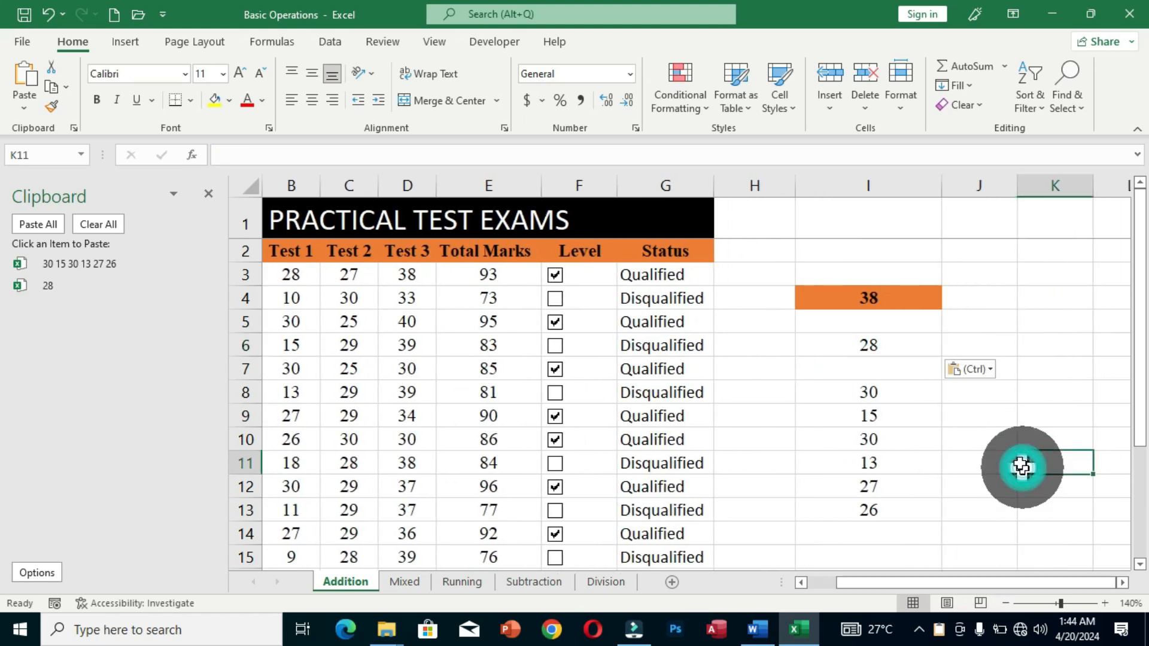
left_click(1021, 347)
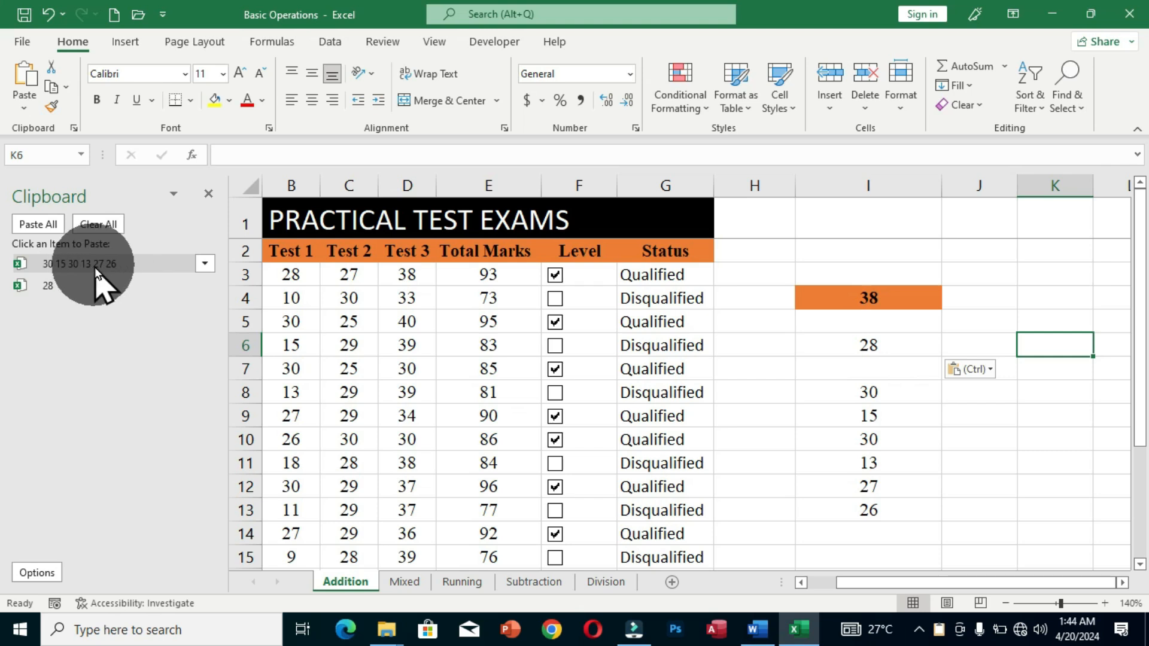
left_click(206, 266)
left_click(179, 287)
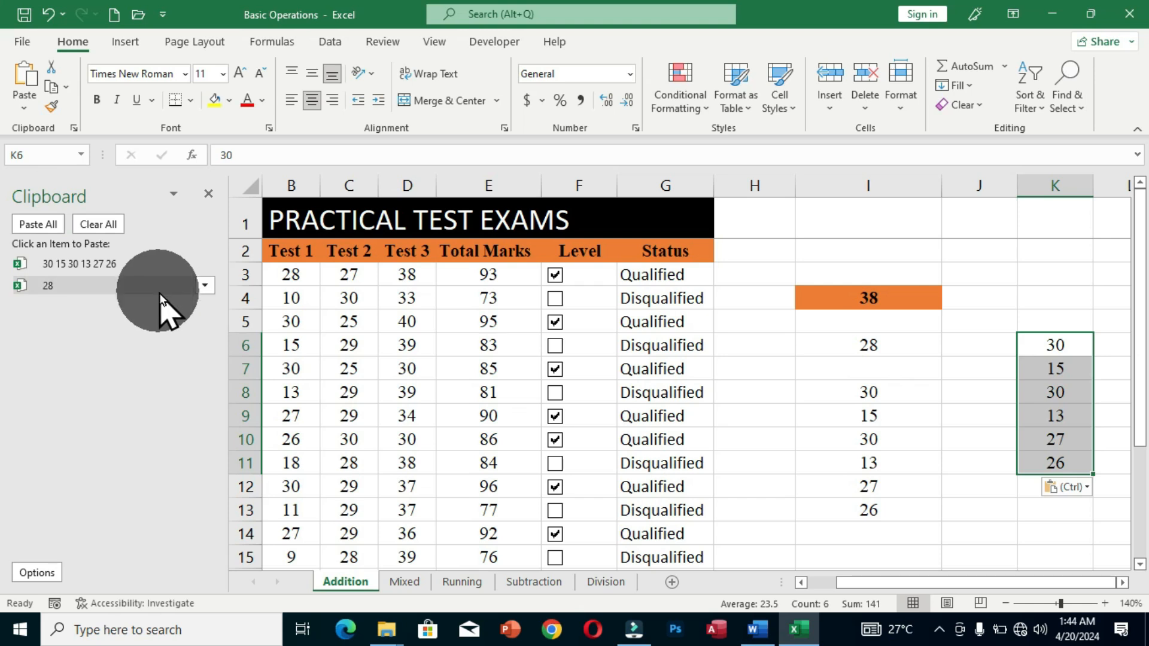
Step: Clear all collected items from the Office Clipboard and close it
left_click(107, 224)
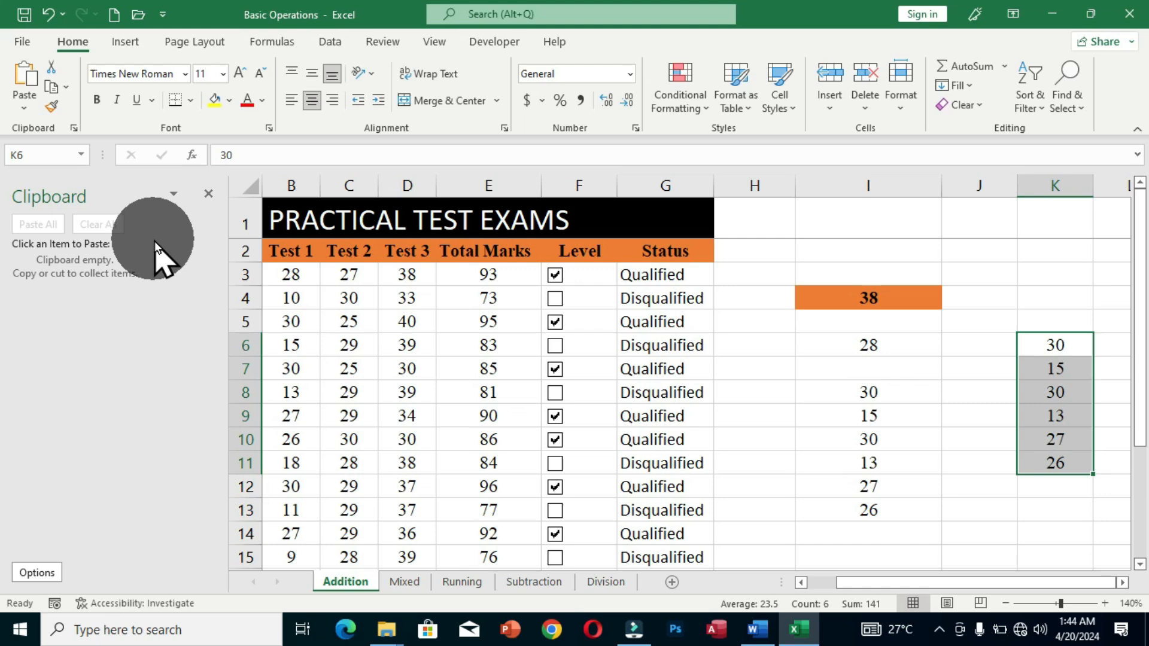
left_click(209, 194)
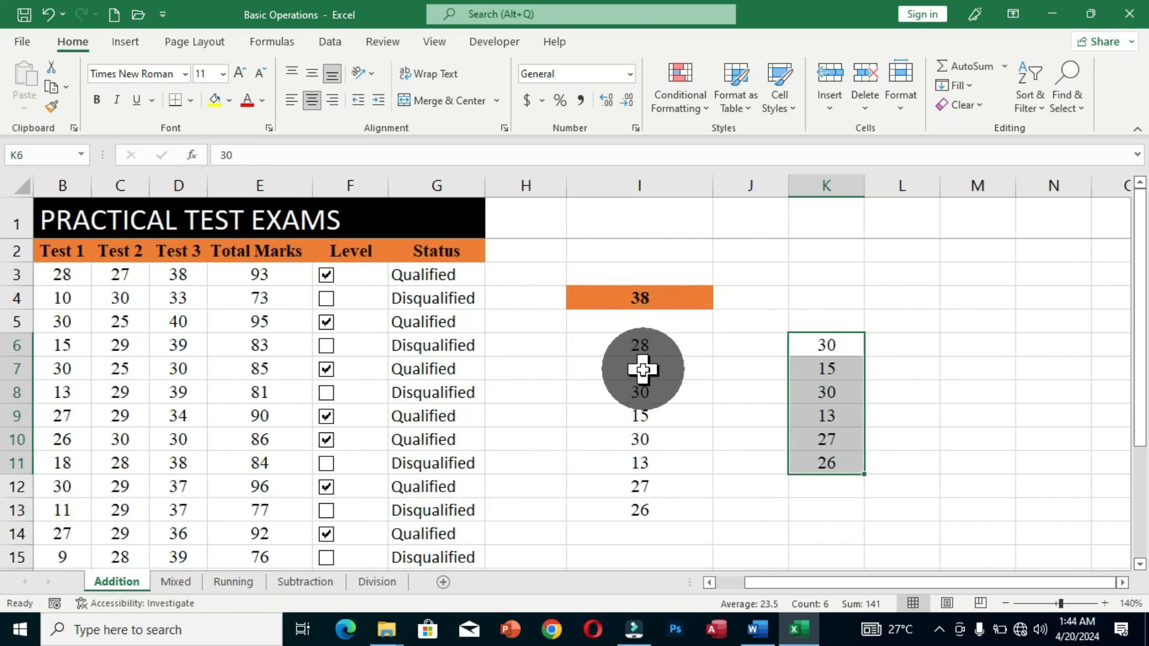